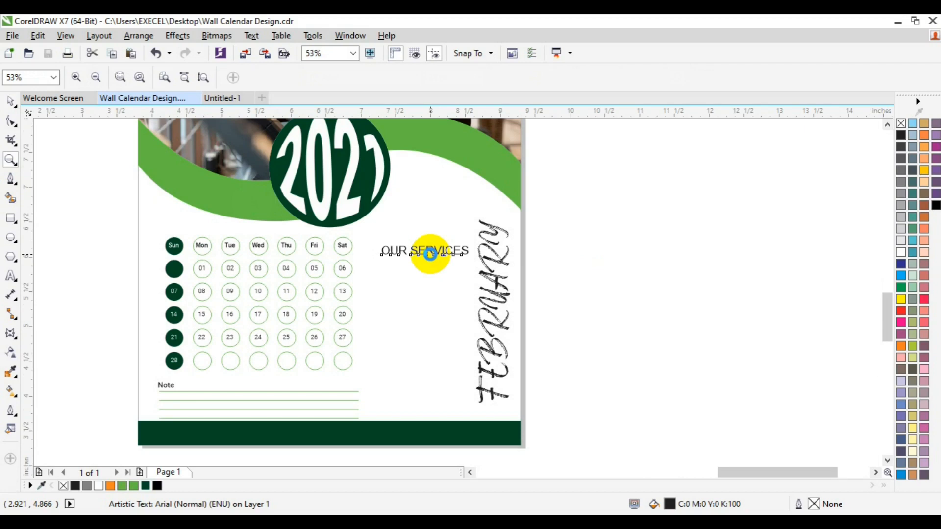
Set the OUR SERVICES heading font to Roboto Black
click(431, 254)
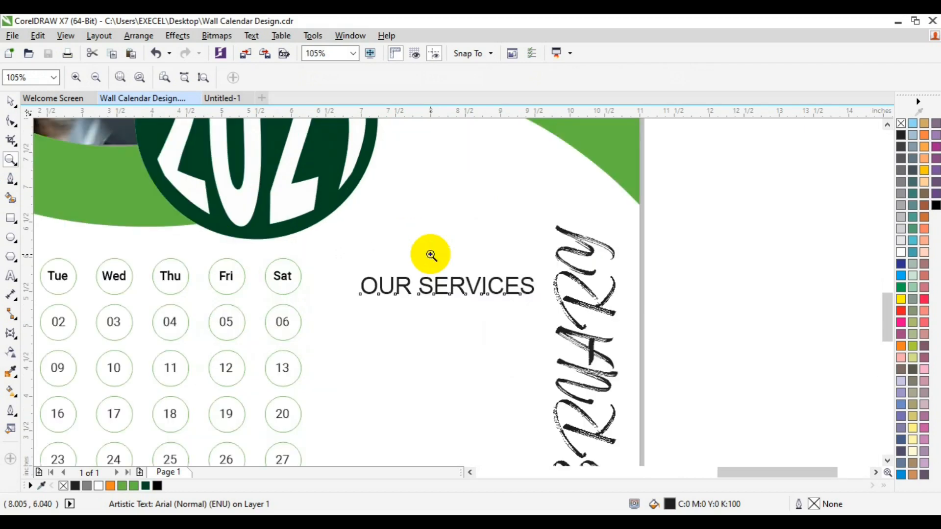
key(space)
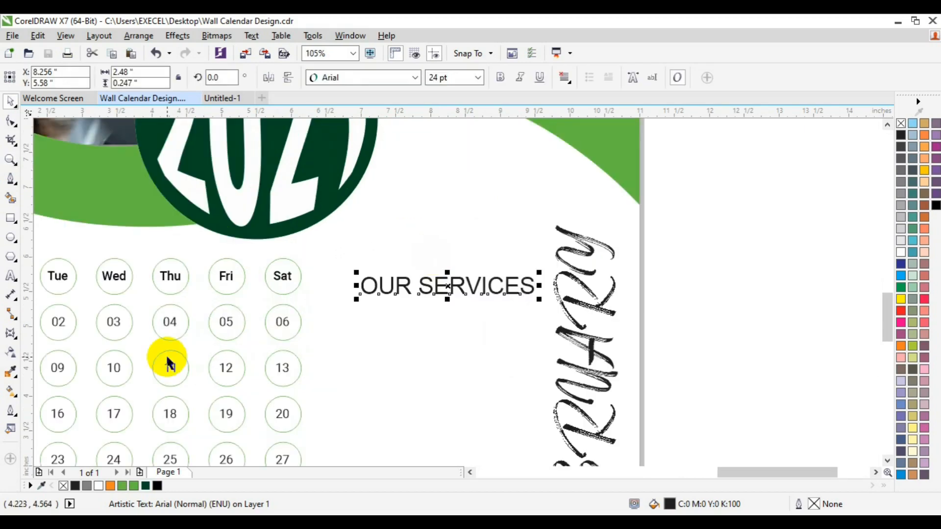
click(417, 77)
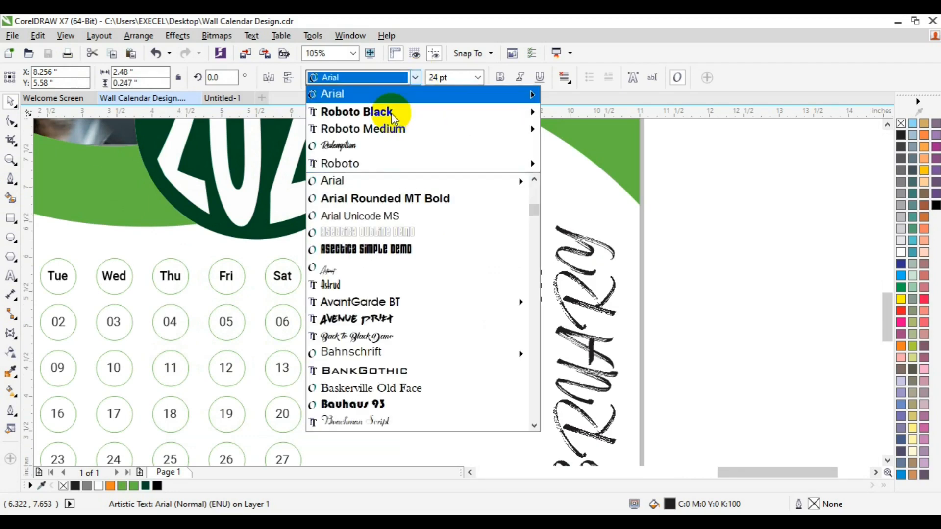
mouse_move(418, 109)
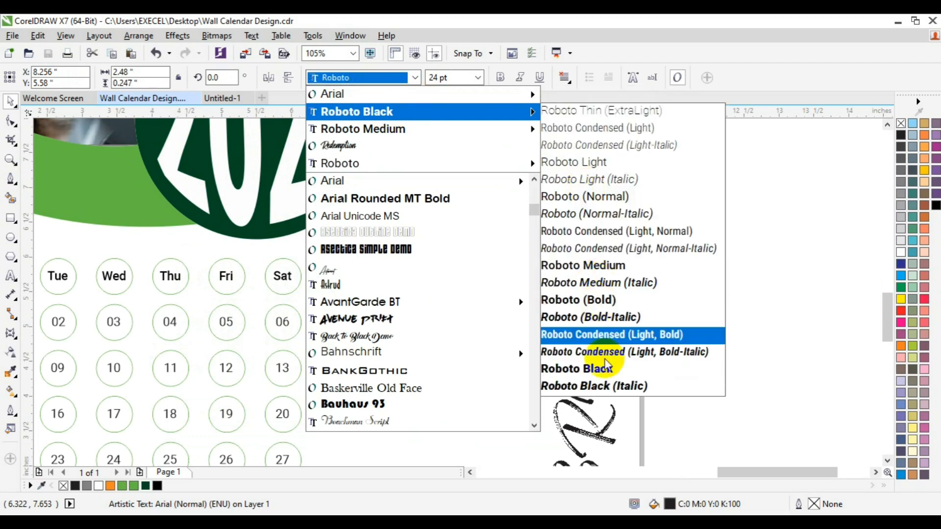
click(603, 369)
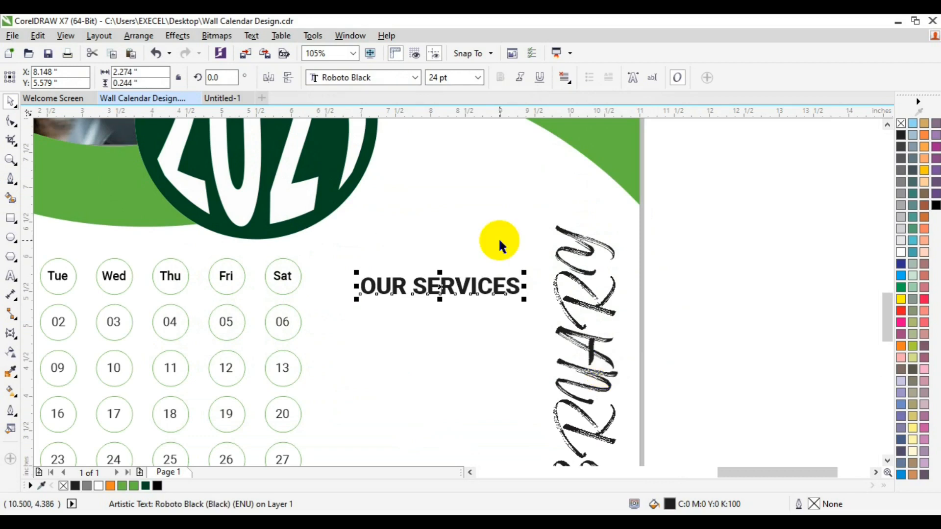
Size the heading to 14 pt and shift it slightly right and down
click(477, 83)
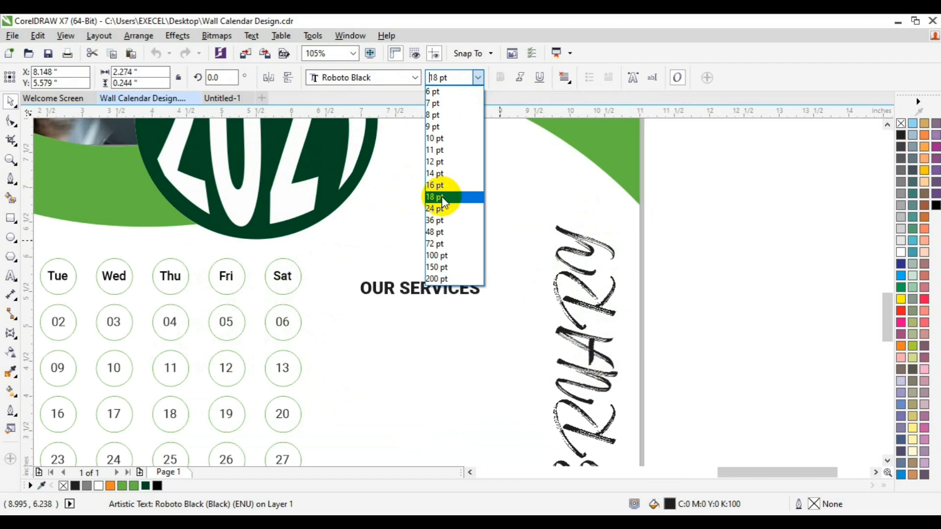
click(443, 201)
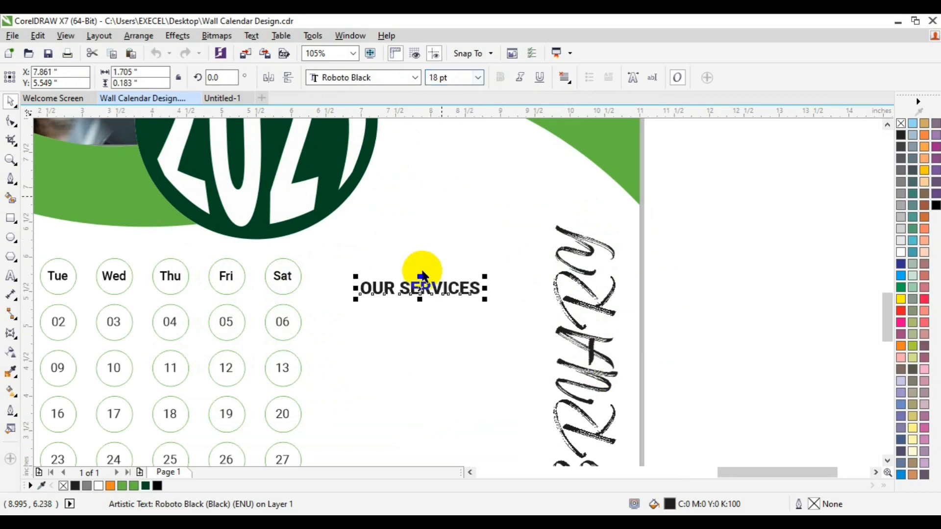
click(478, 77)
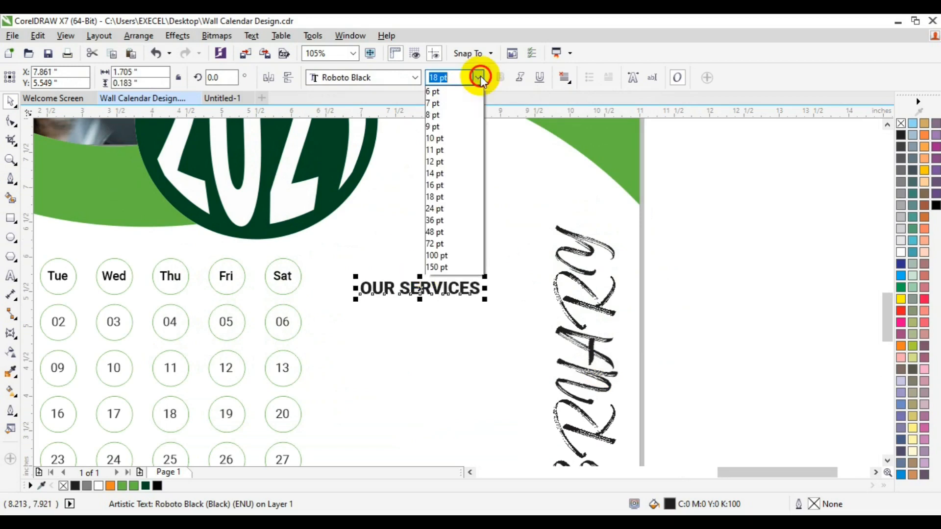
click(447, 173)
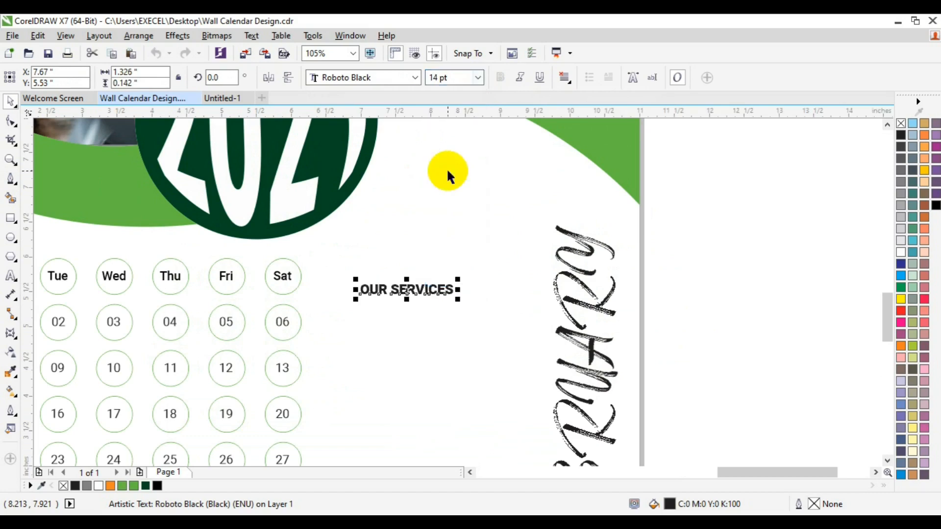
drag(406, 288, 422, 314)
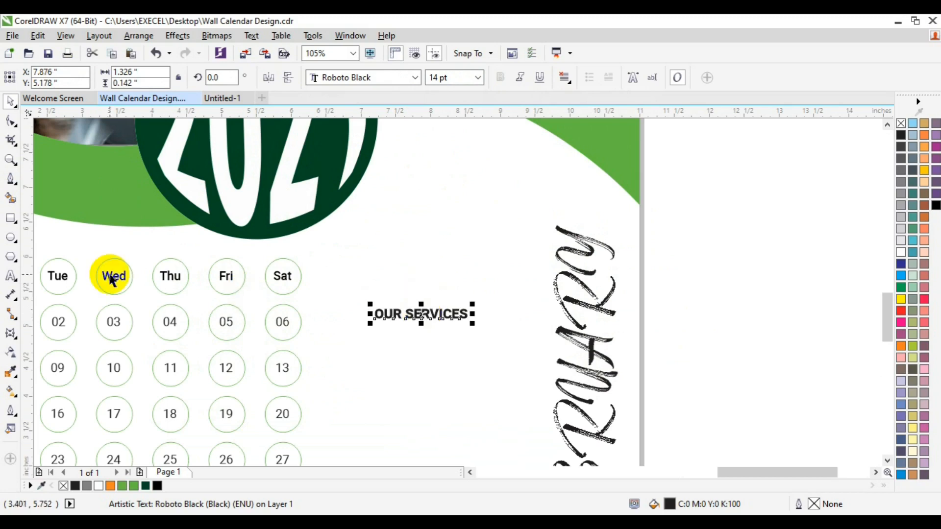
click(11, 276)
Start a text block below the heading with Graphic Design, Digital Printing and Digital Marketing
click(395, 391)
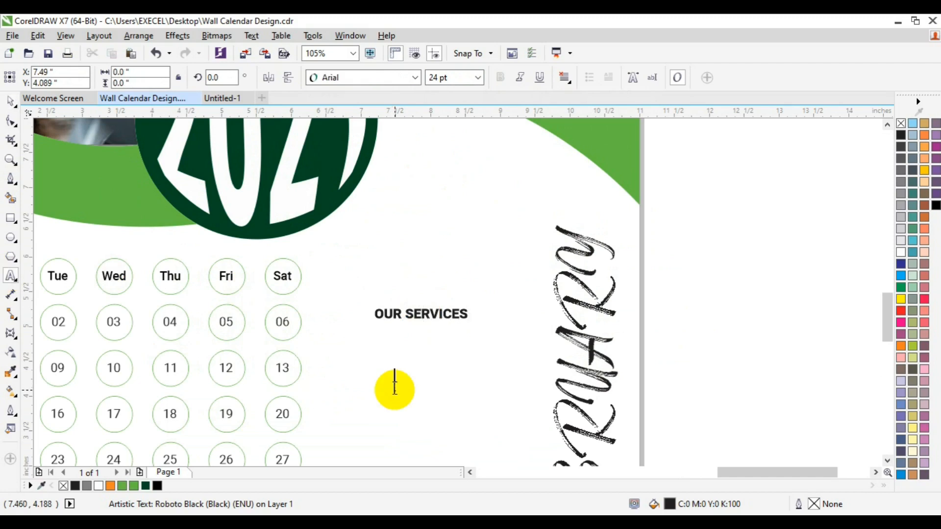
text(Graphic Des)
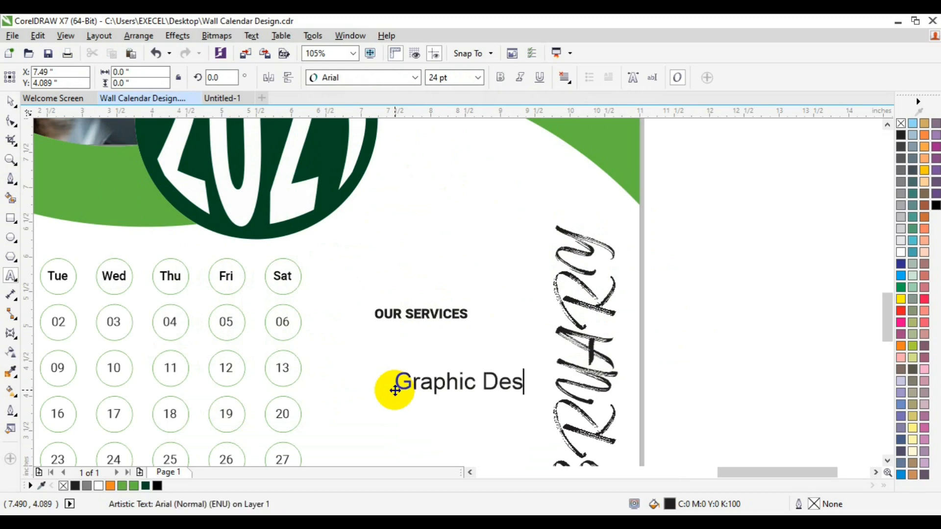
text(ignn)
key(BackSpace)
text(Digi)
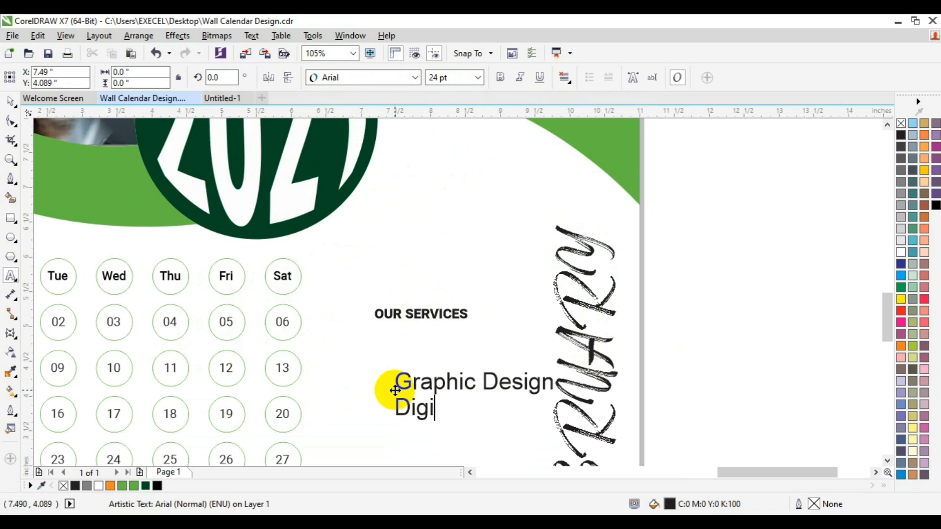
text(tal P)
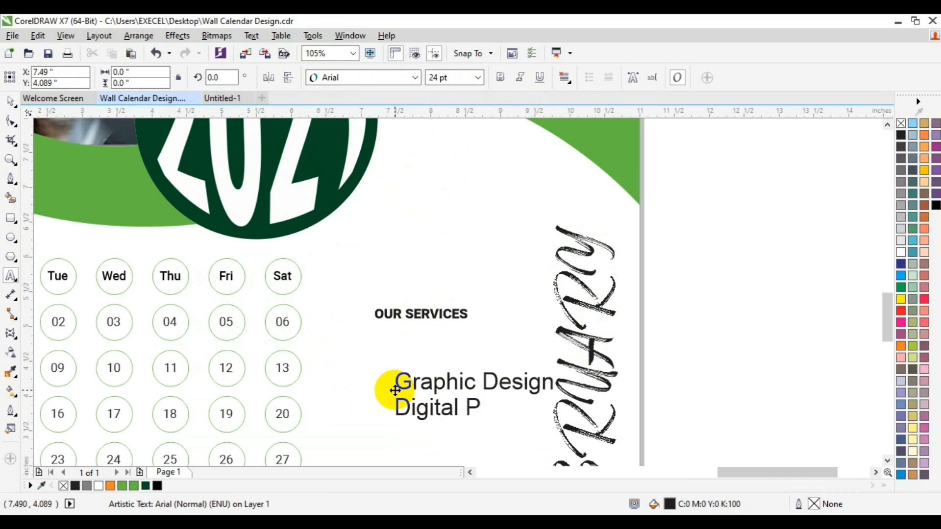
text(rinting)
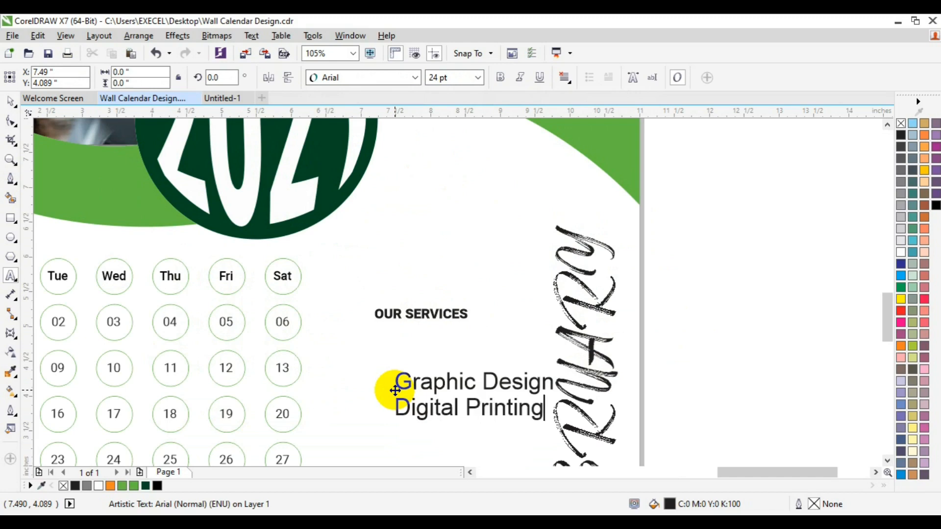
key(Return)
text(Digital)
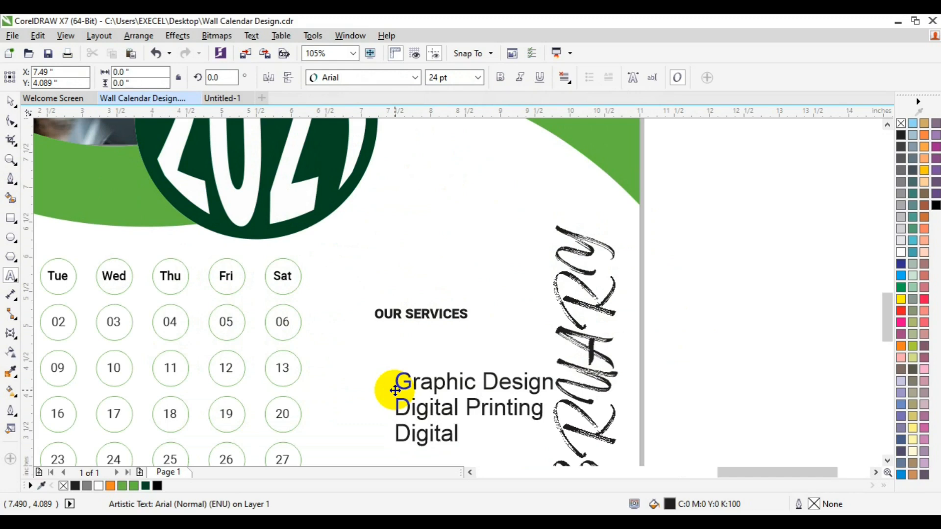
text( Marketing)
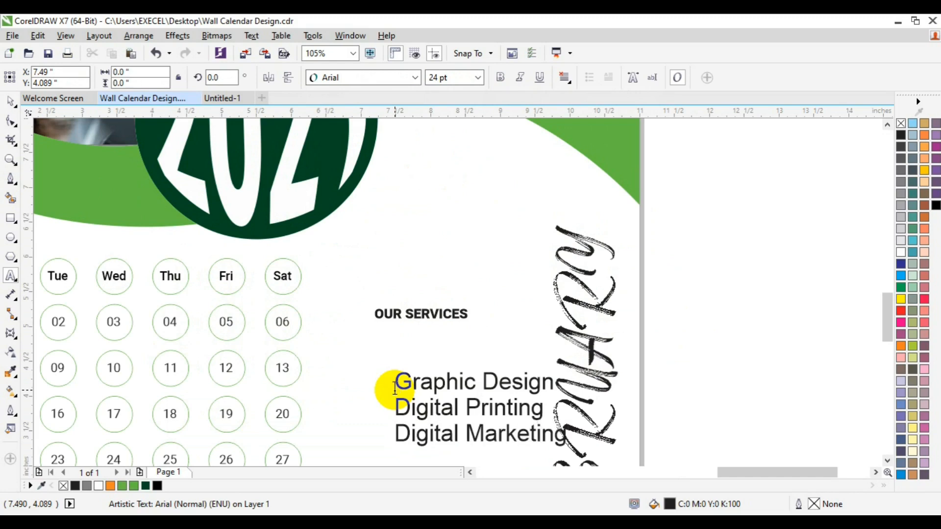
scroll(395, 391, down, 1)
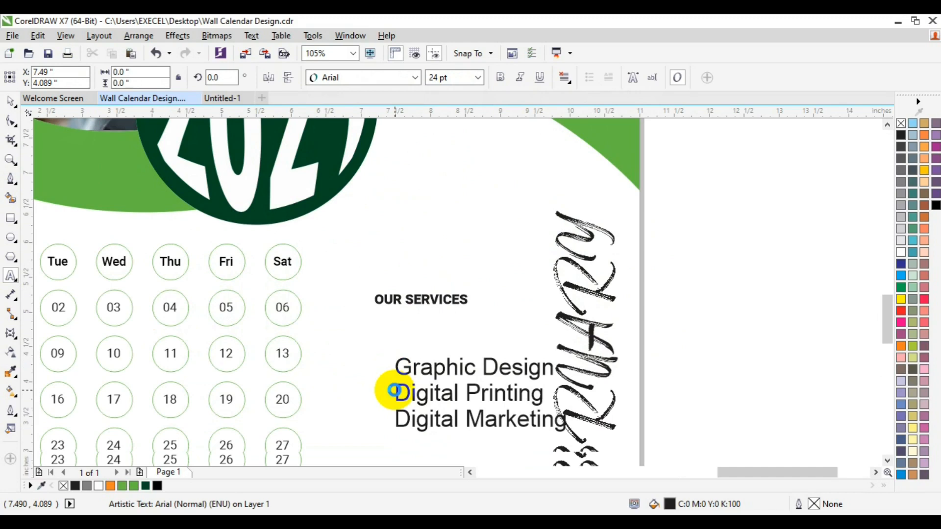
Add Web Development, Design Training and Business Name Registration lines, then select all the text
key(Return)
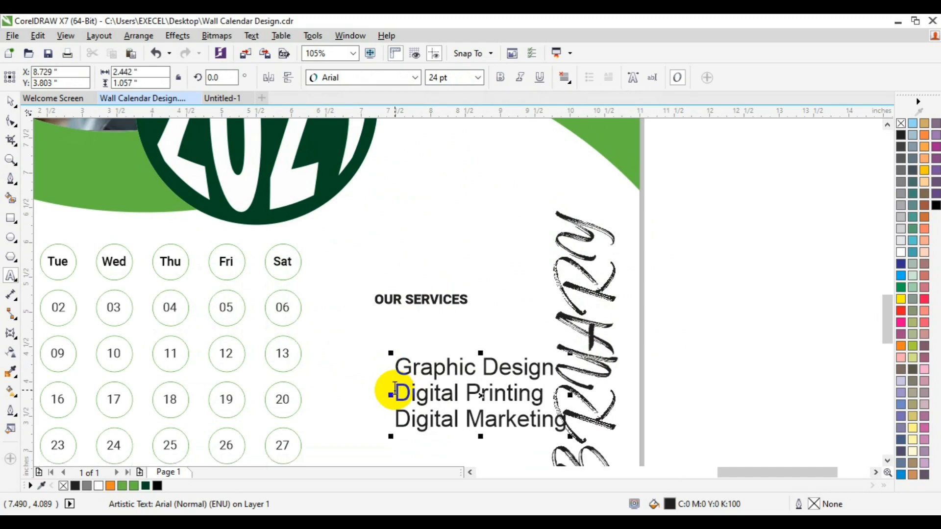
text(Web)
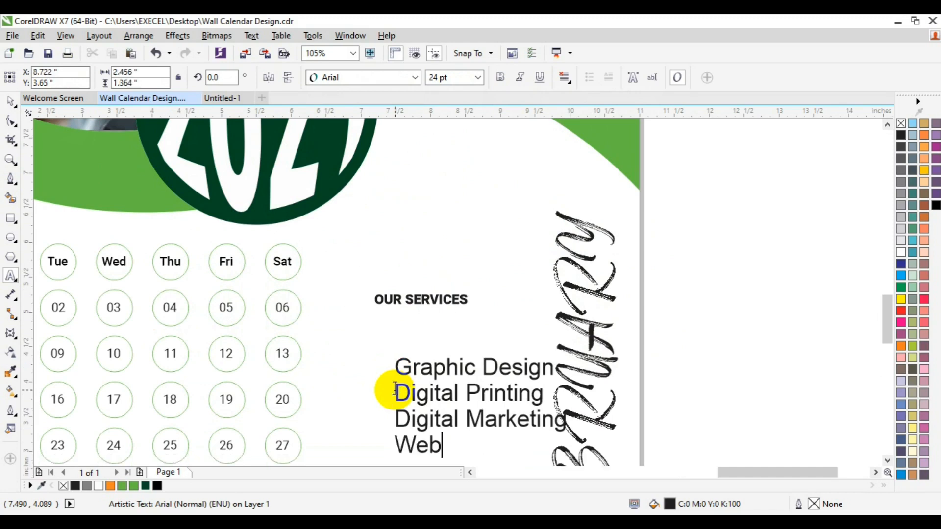
text( Devel)
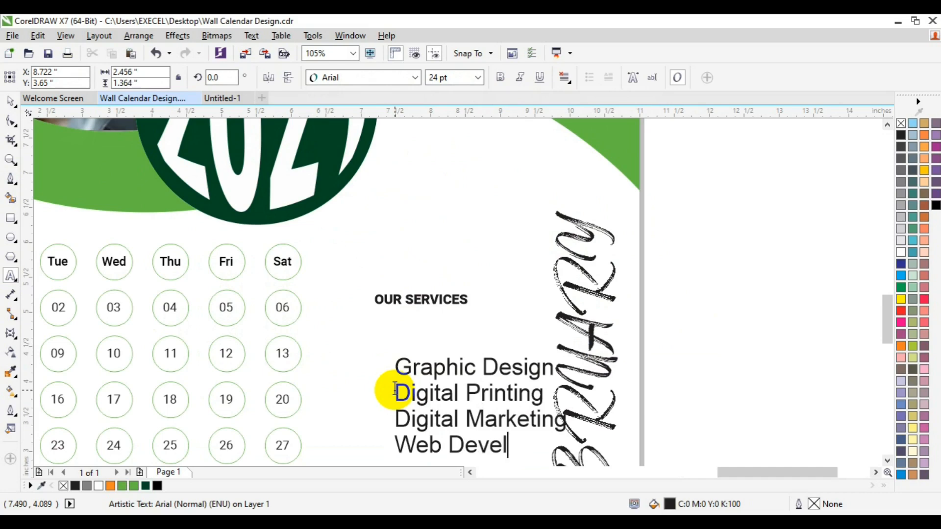
text(opment)
key(Escape)
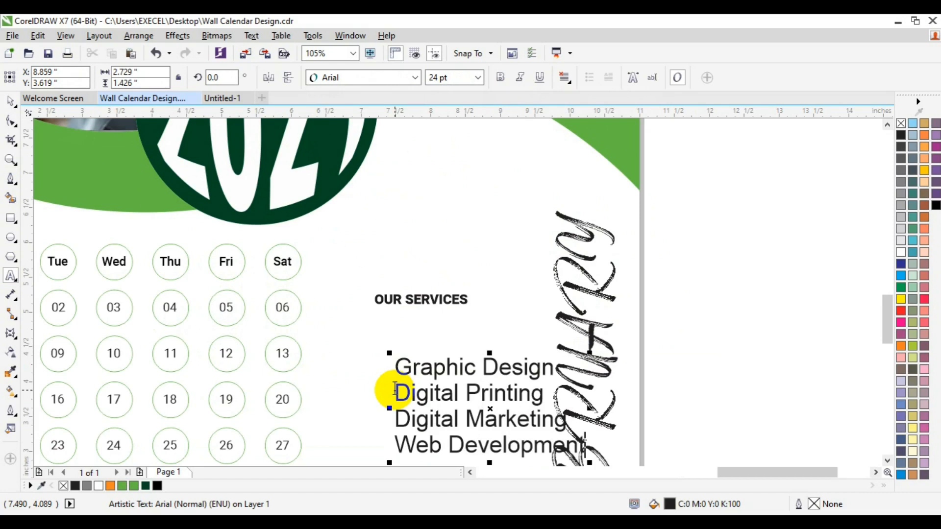
key(Return)
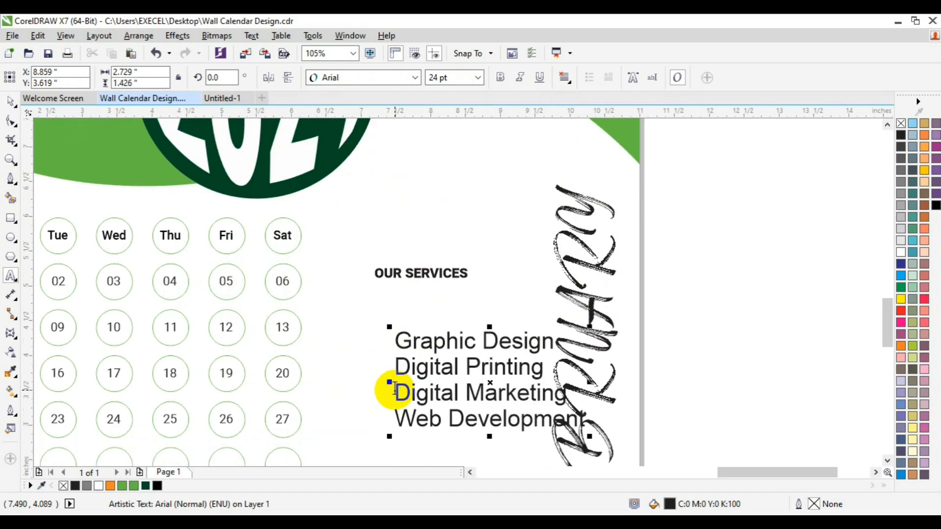
key(Return)
text(Des)
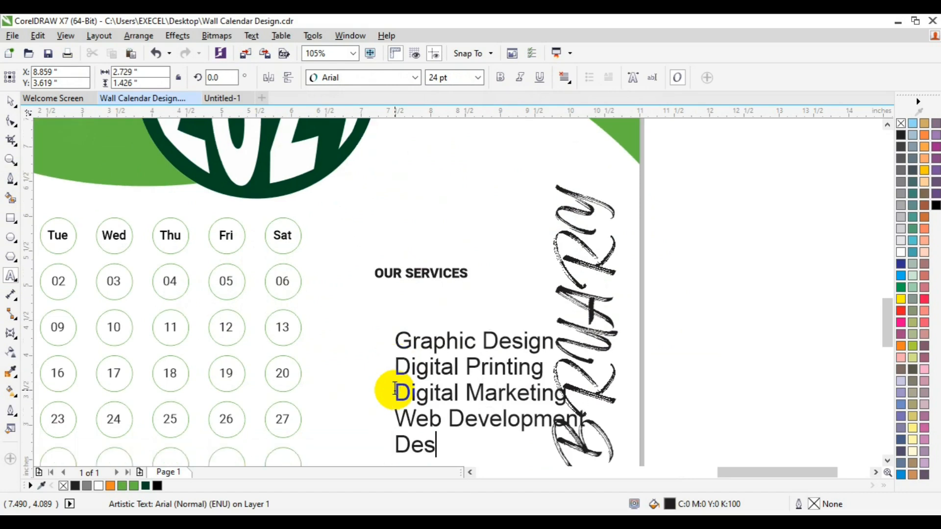
text(ign Tr)
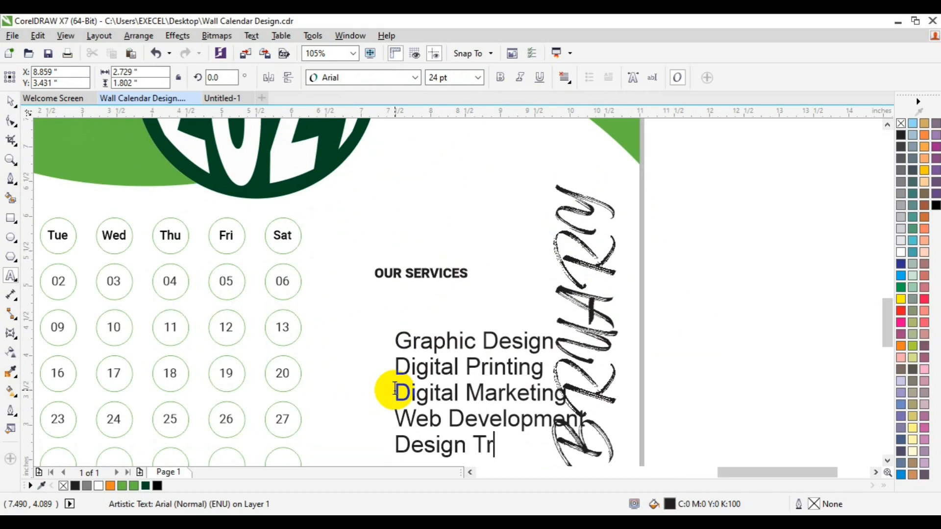
text(ain)
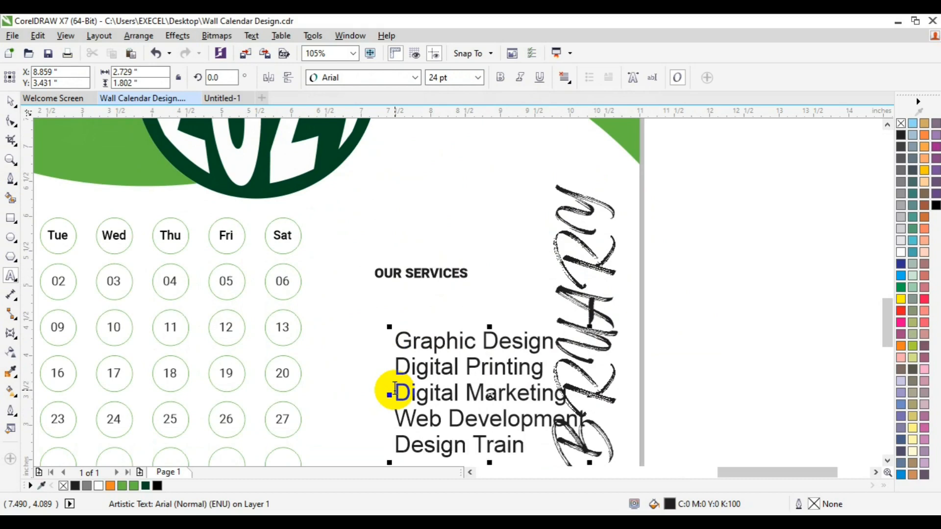
text(ing)
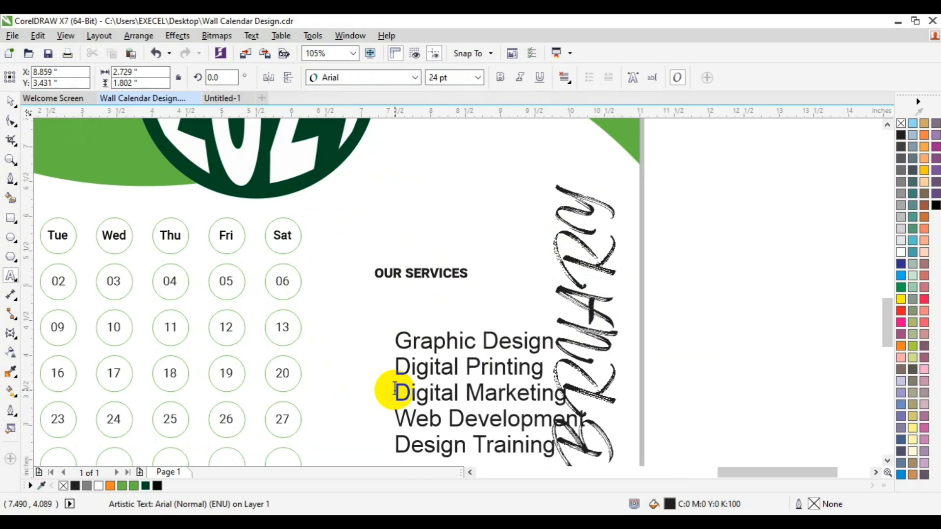
key(Return)
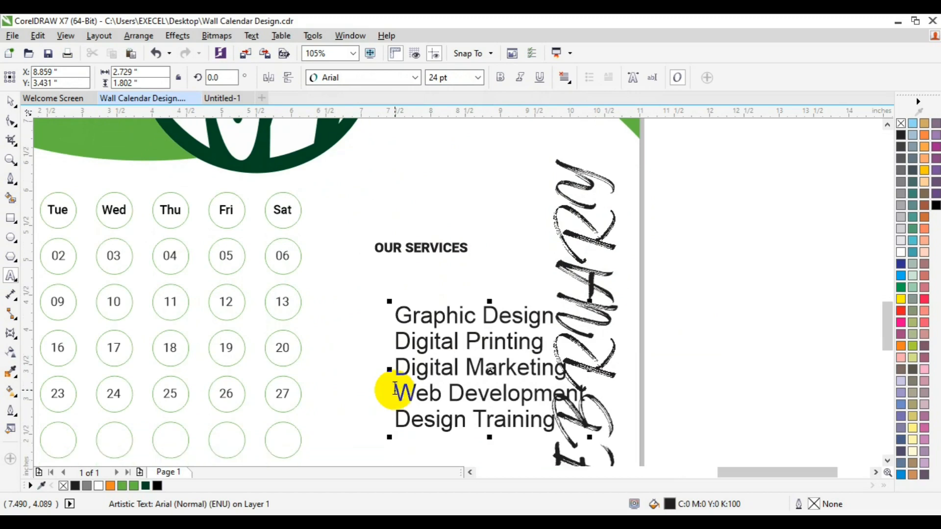
text(Busim)
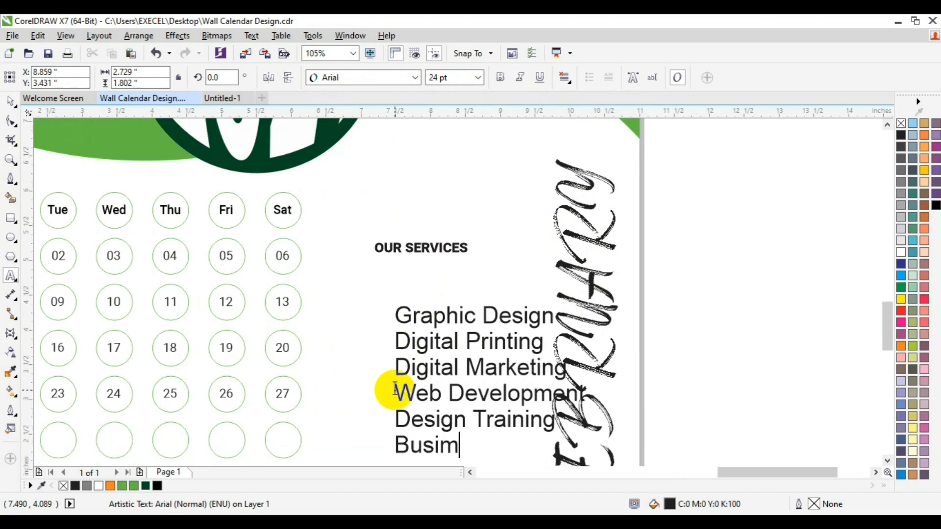
key(BackSpace)
text(ness)
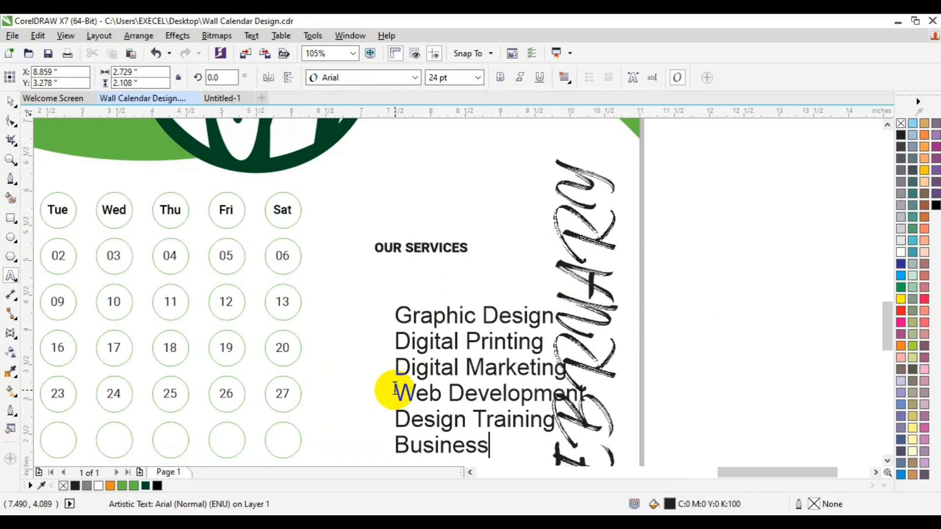
text( Name)
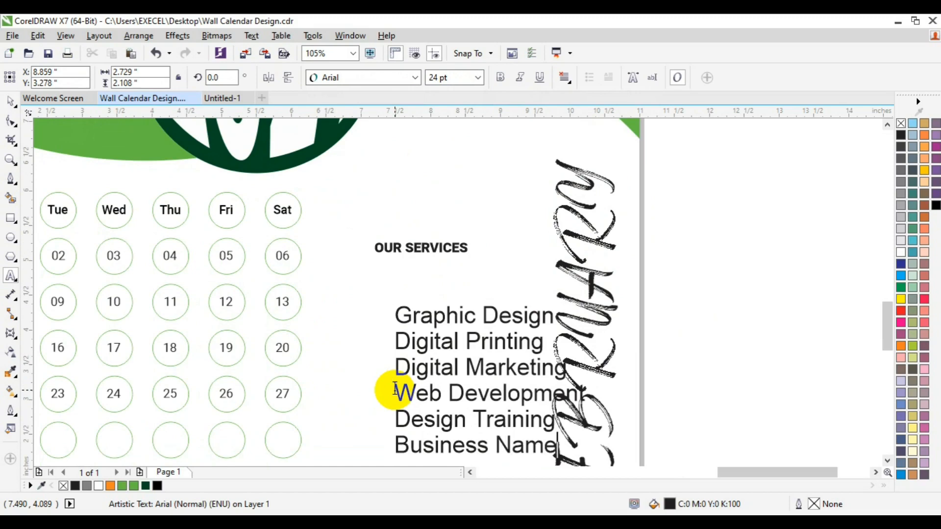
text( Re)
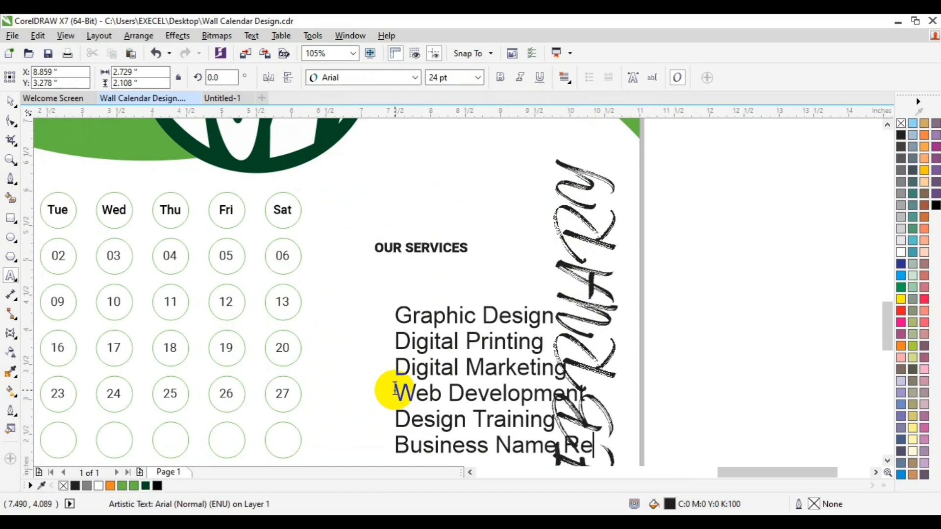
text(gistration)
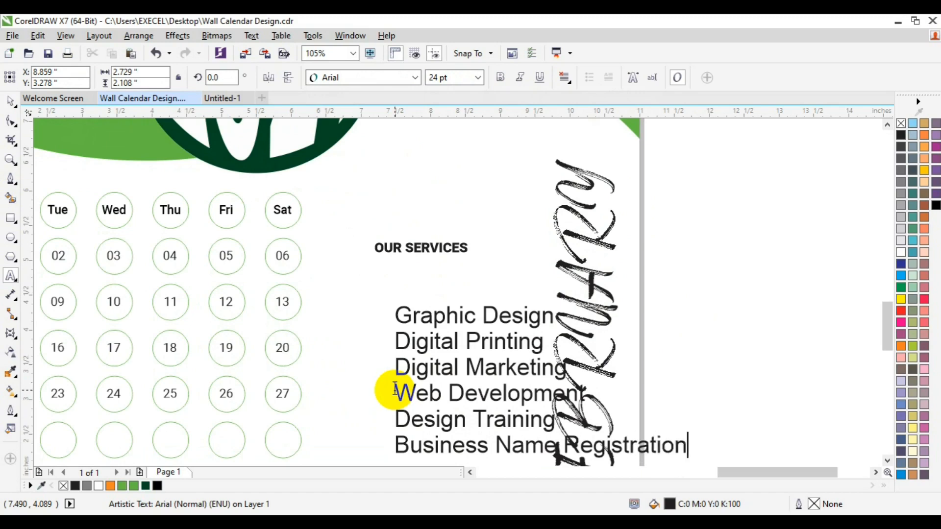
key(ctrl+a)
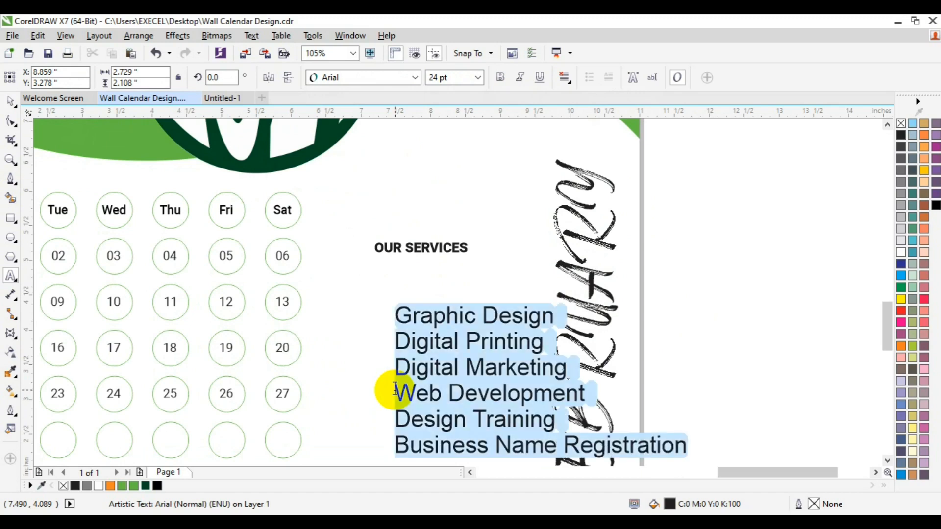
Set the services list in Roboto Medium at 10 pt
click(416, 78)
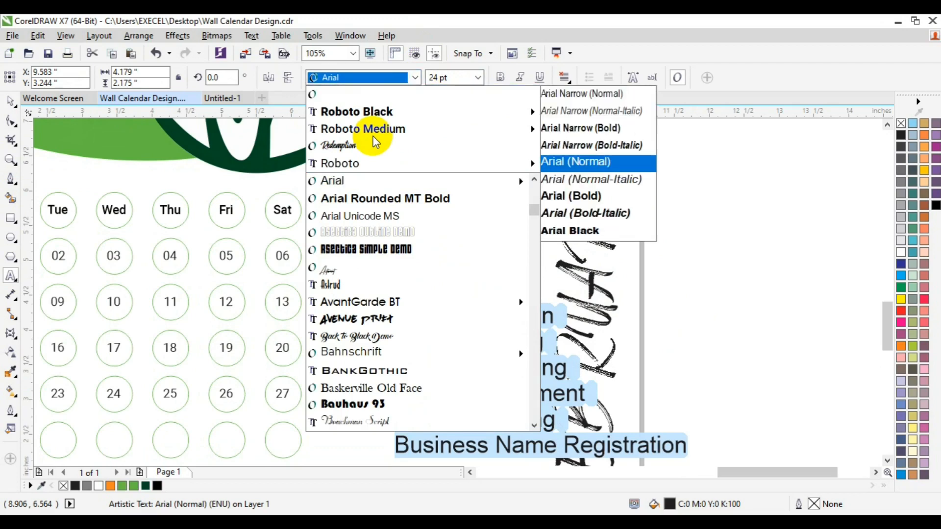
mouse_move(373, 132)
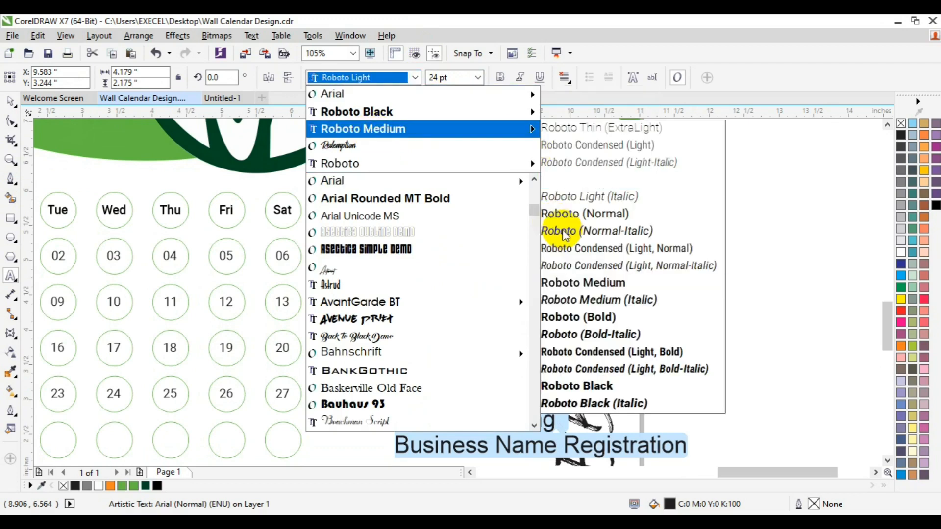
click(596, 278)
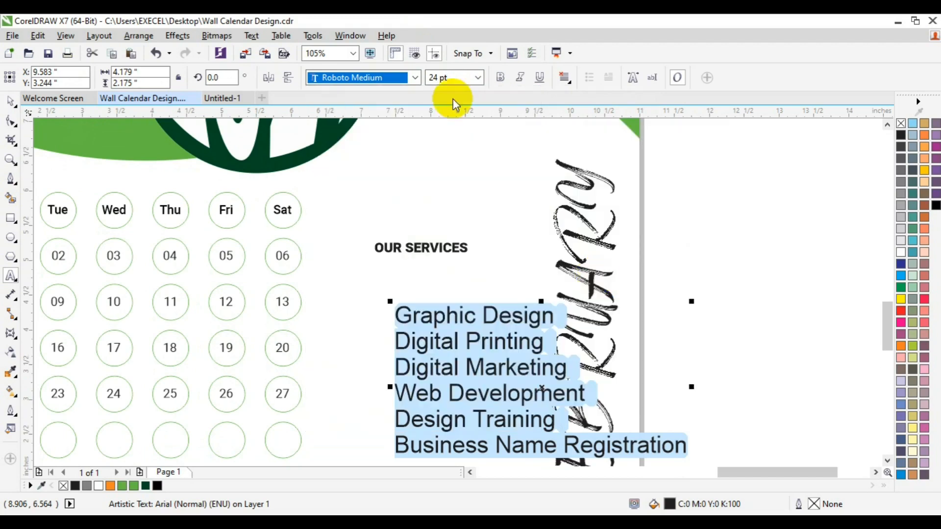
click(478, 78)
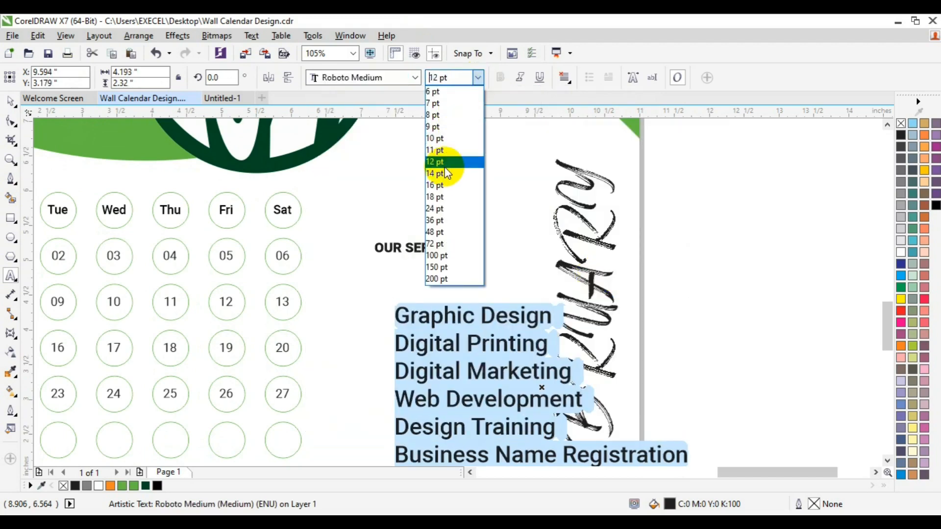
click(437, 141)
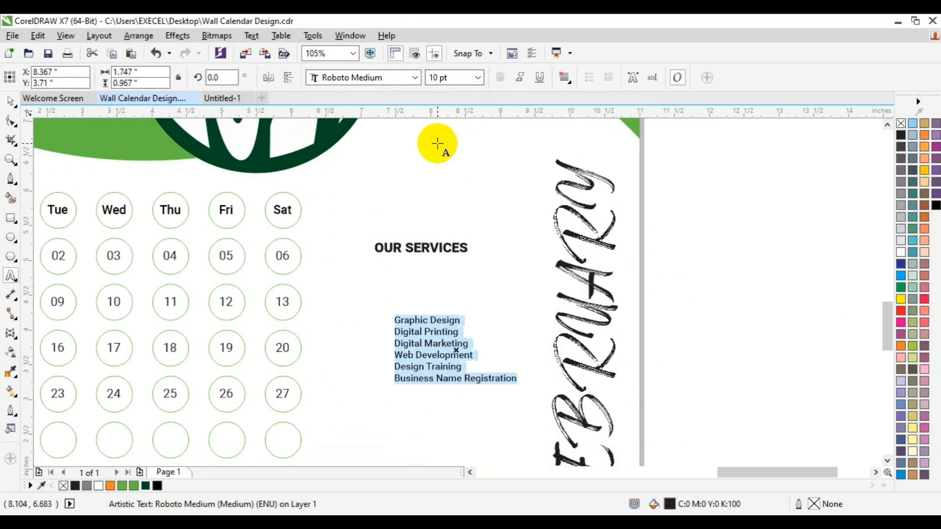
Convert the services list to Title Case
key(shift+F3)
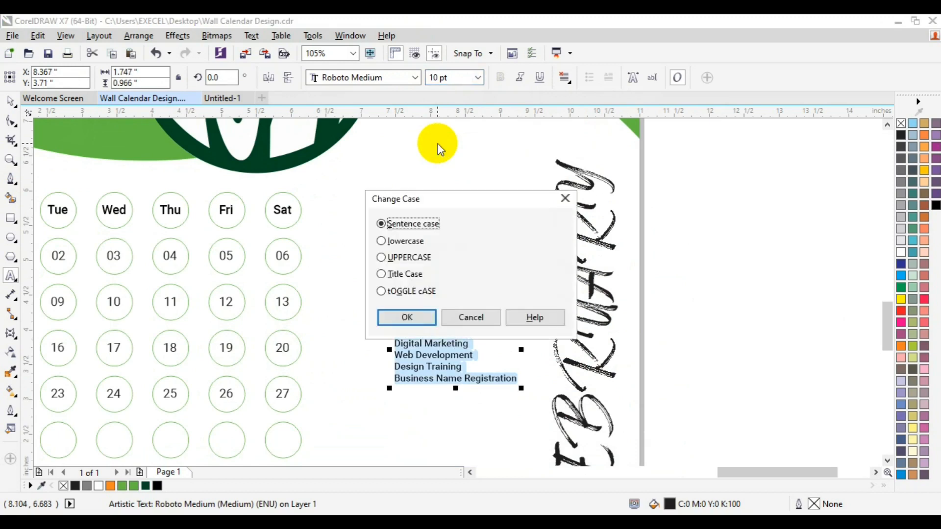
click(381, 274)
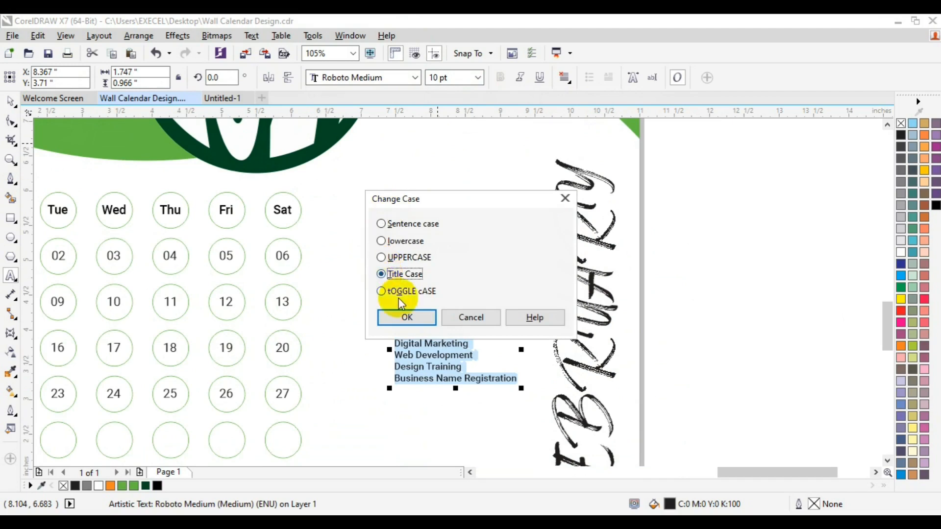
click(402, 316)
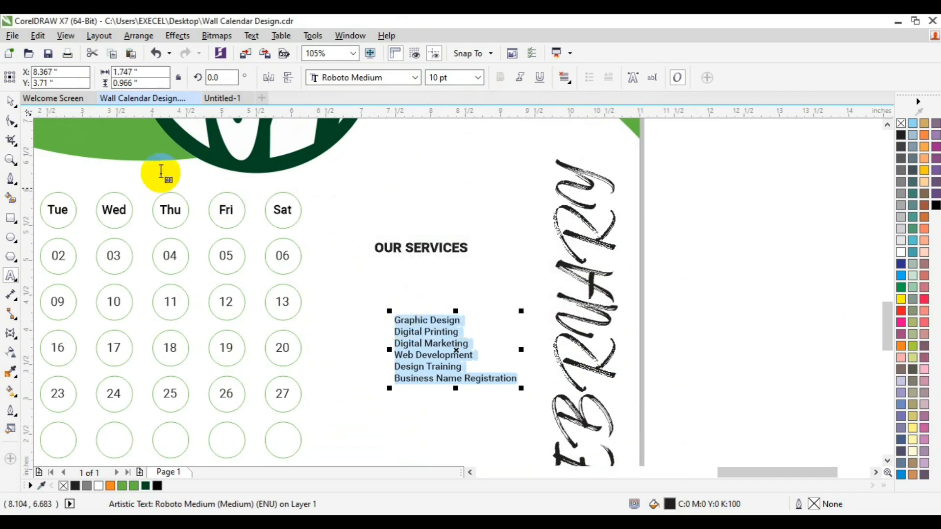
click(10, 95)
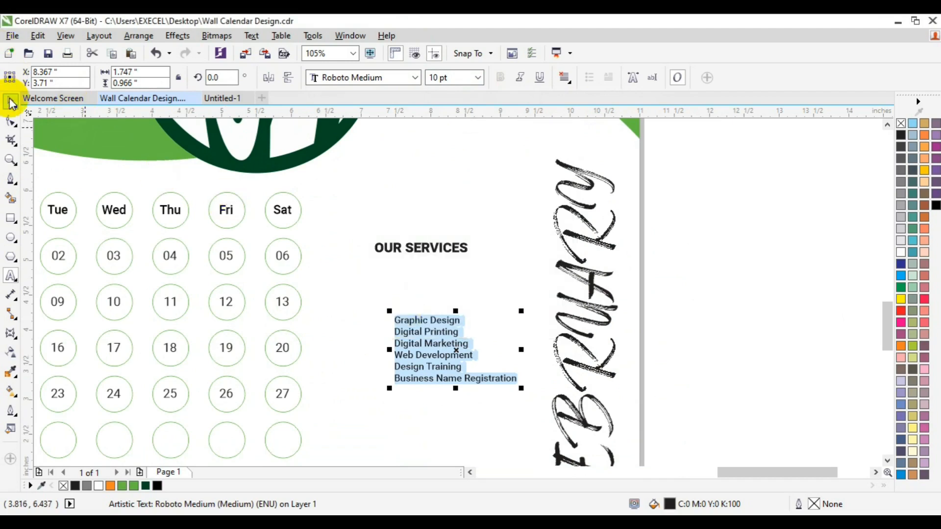
click(13, 177)
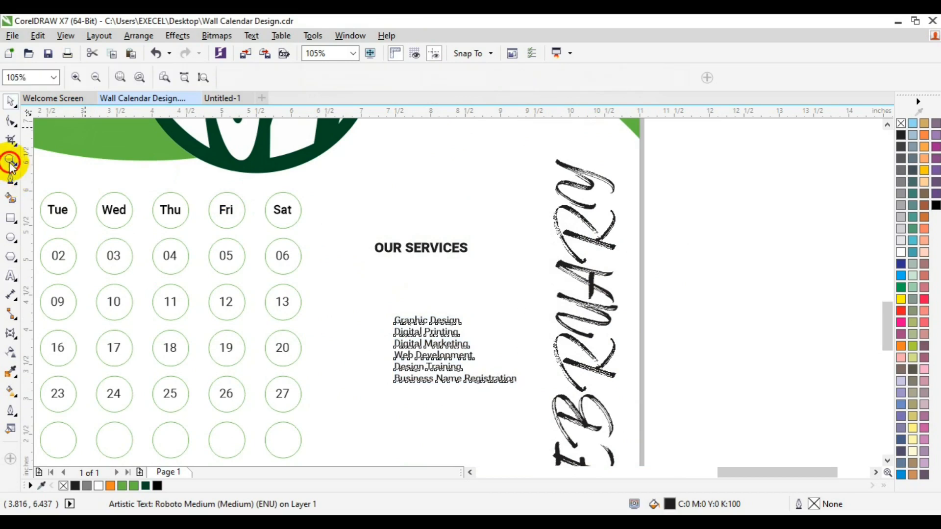
Drop the services list near the page bottom and place OUR SERVICES directly above it
click(99, 77)
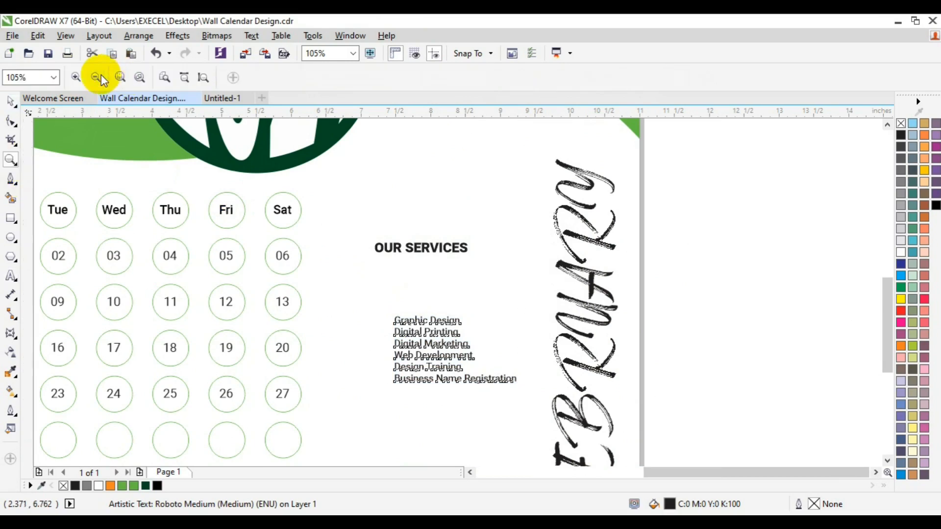
click(100, 77)
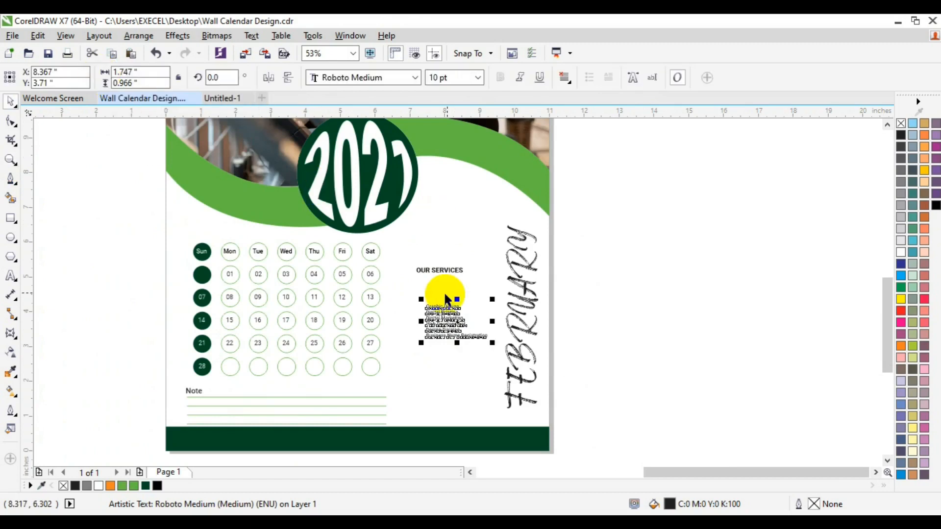
drag(438, 311, 432, 393)
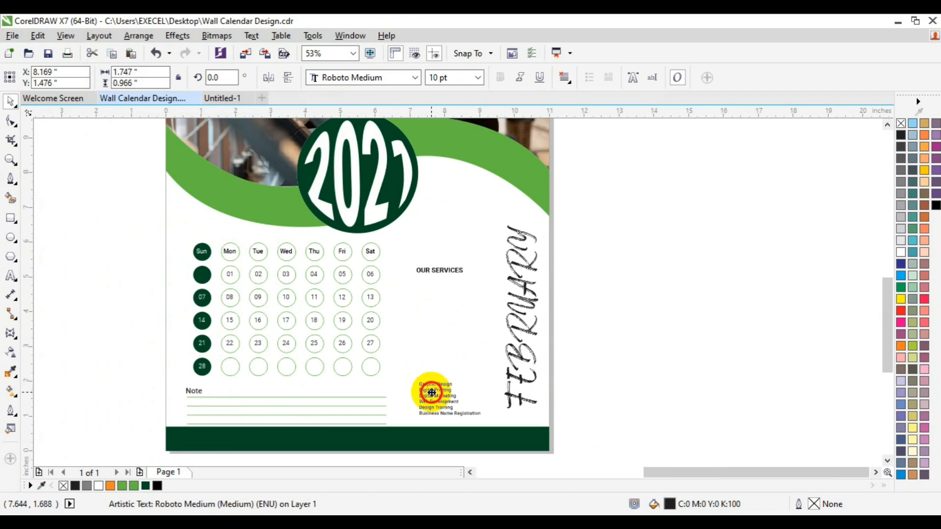
click(454, 275)
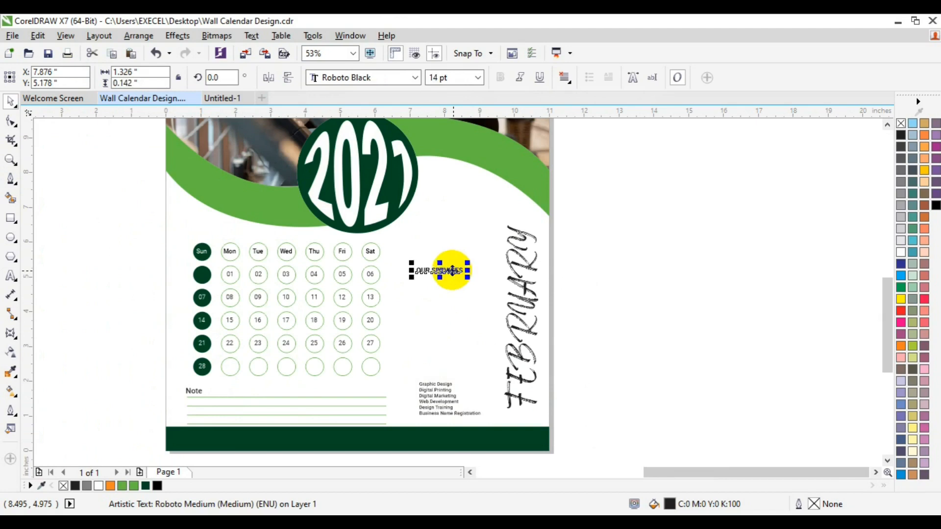
drag(449, 270, 446, 374)
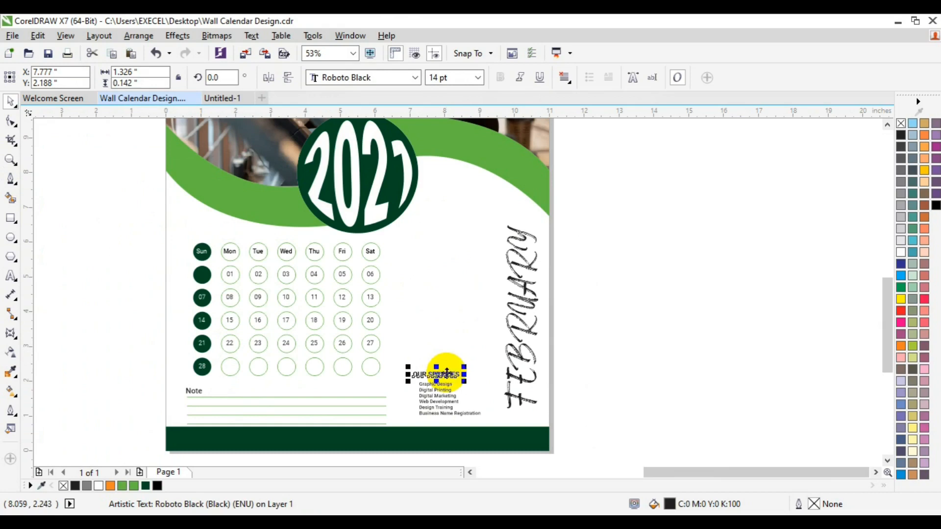
click(258, 301)
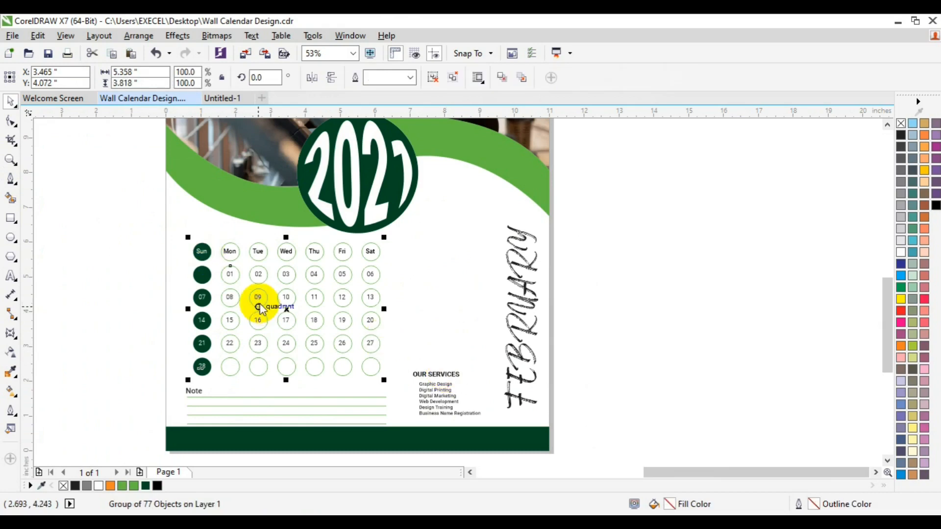
Duplicate the date grid, shrink the copy and move it to the right beside FEBRUARY
key(ctrl+d)
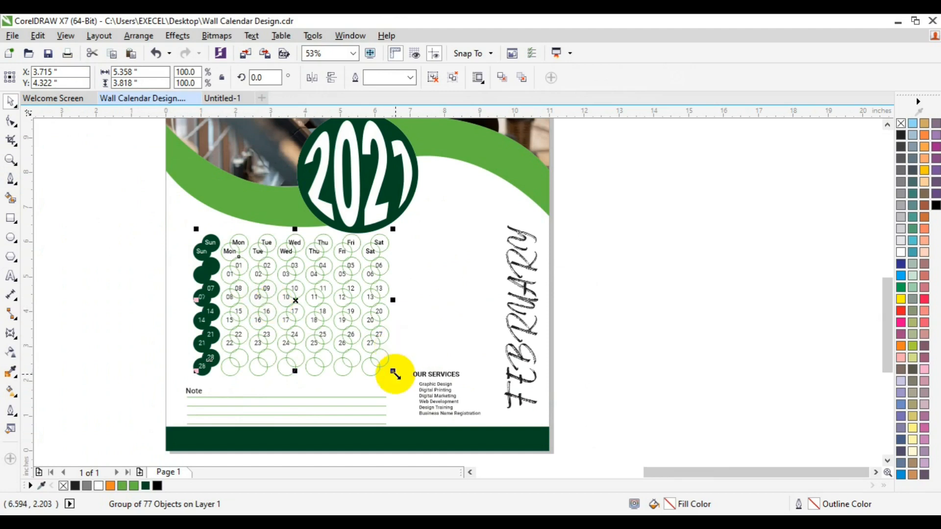
drag(393, 373, 353, 346)
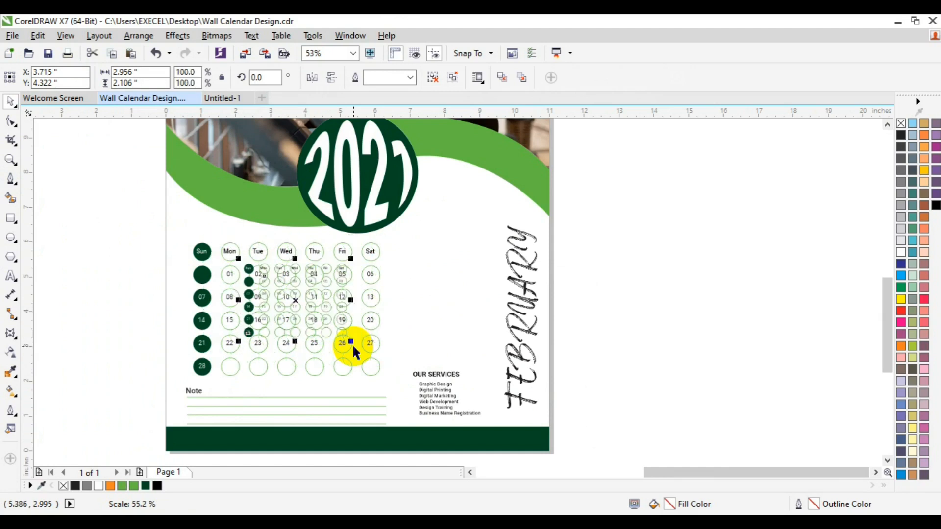
mouse_move(300, 307)
mouse_down()
mouse_move(417, 269)
mouse_move(451, 268)
mouse_up()
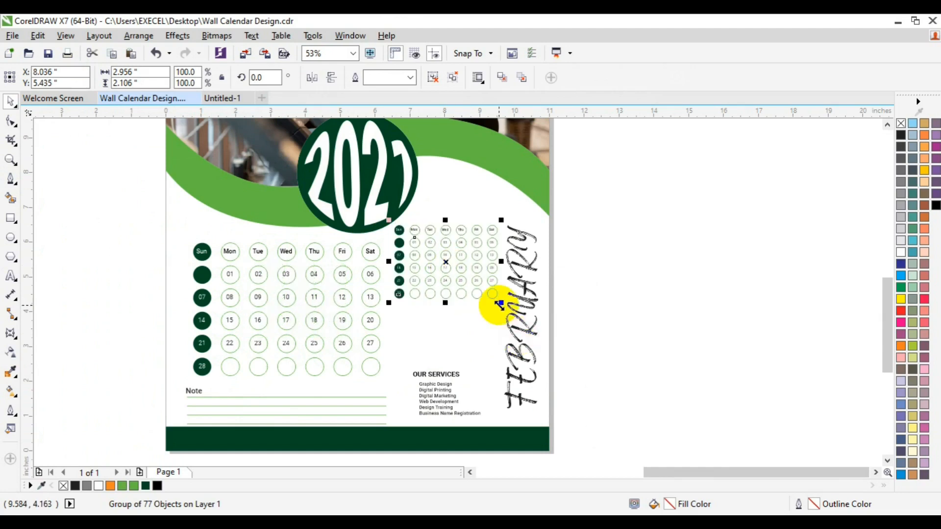
drag(499, 305, 490, 295)
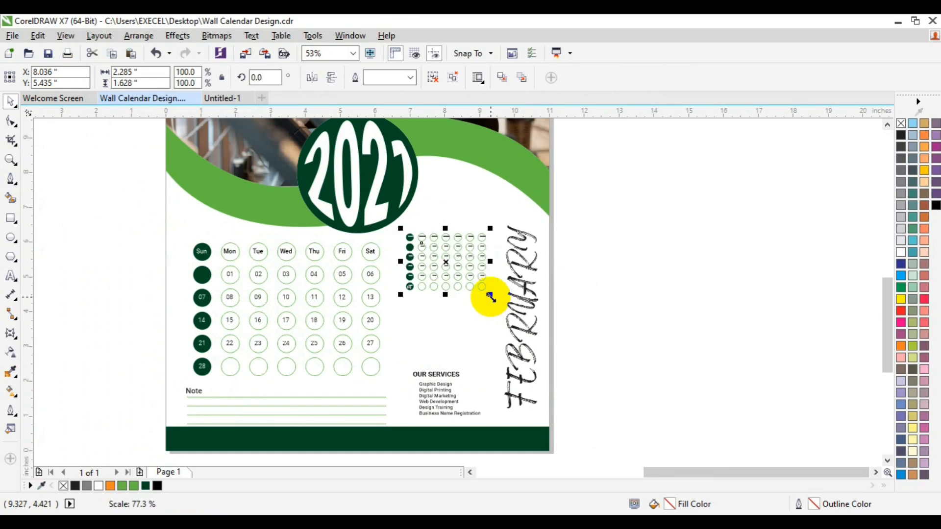
shift+click(523, 288)
key(e)
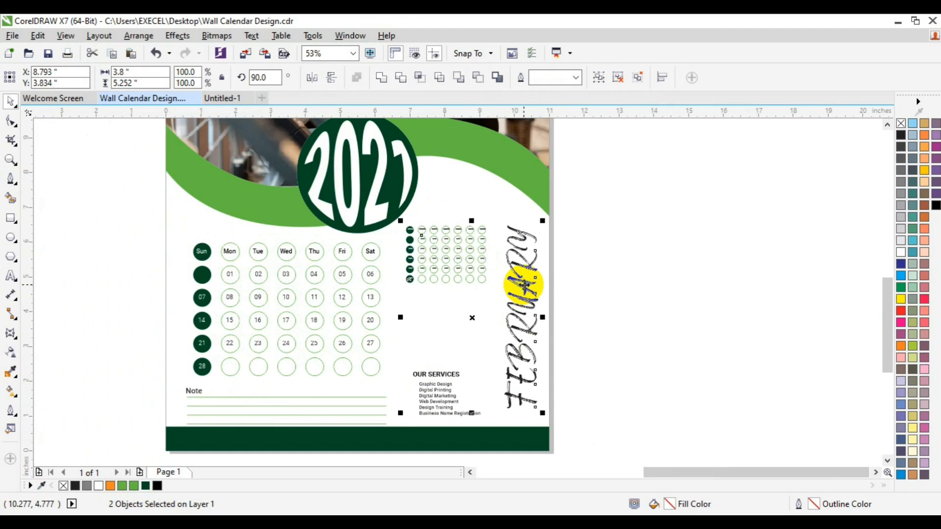
Nudge and slightly enlarge the small grid, then align its top with FEBRUARY
click(725, 246)
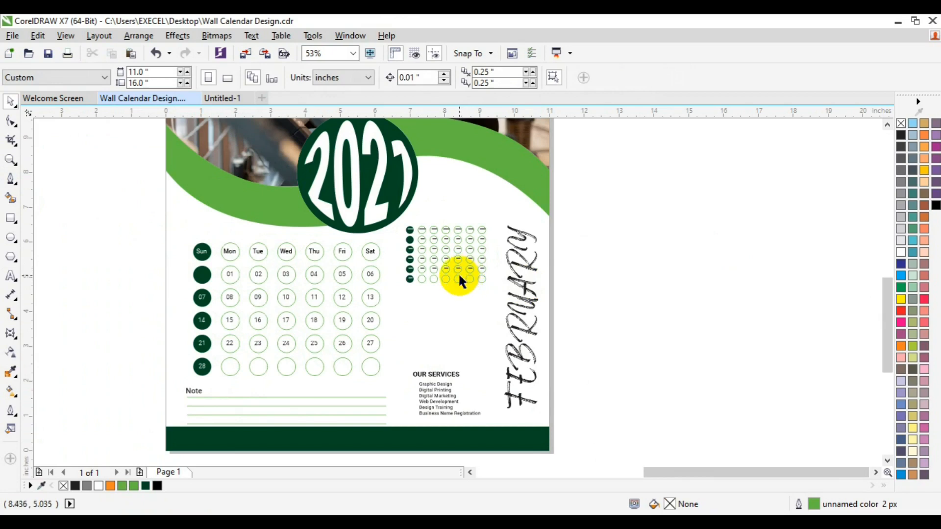
click(459, 276)
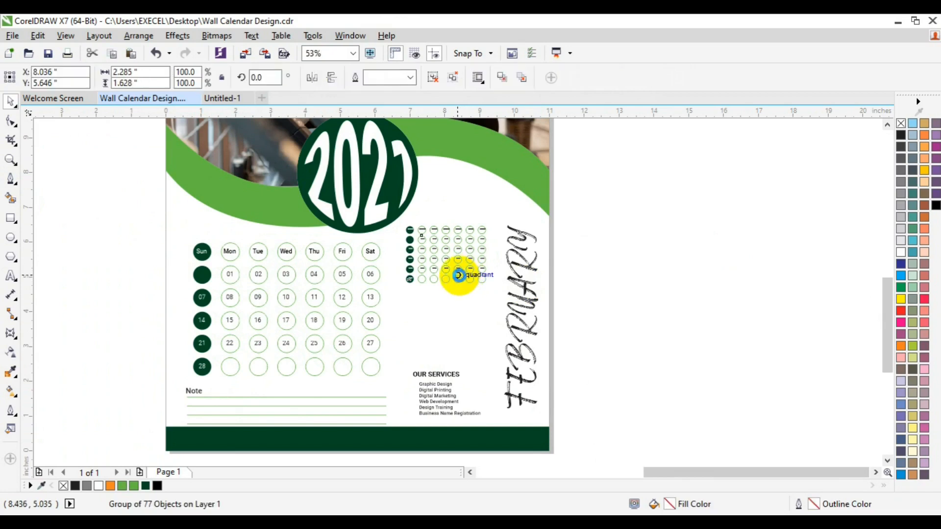
key(Right)
key(Right)
key(Right)
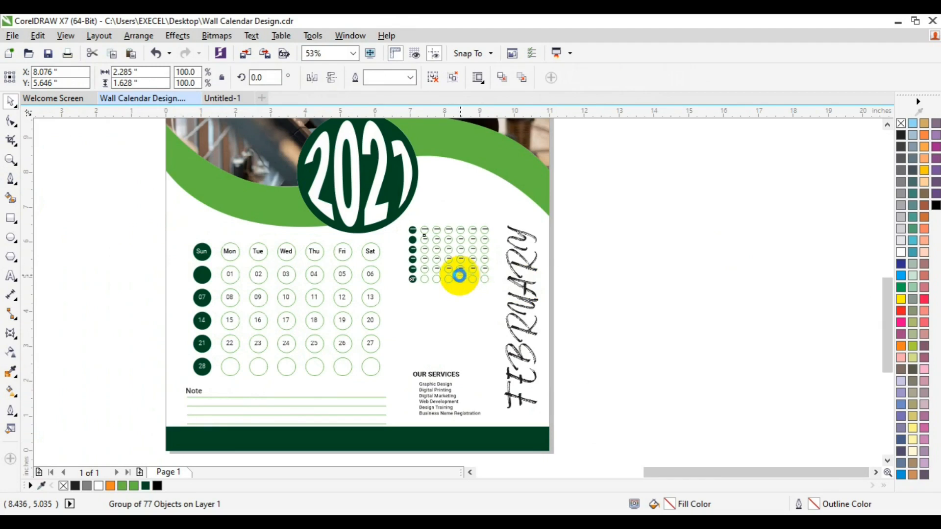
key(Right)
key(Right)
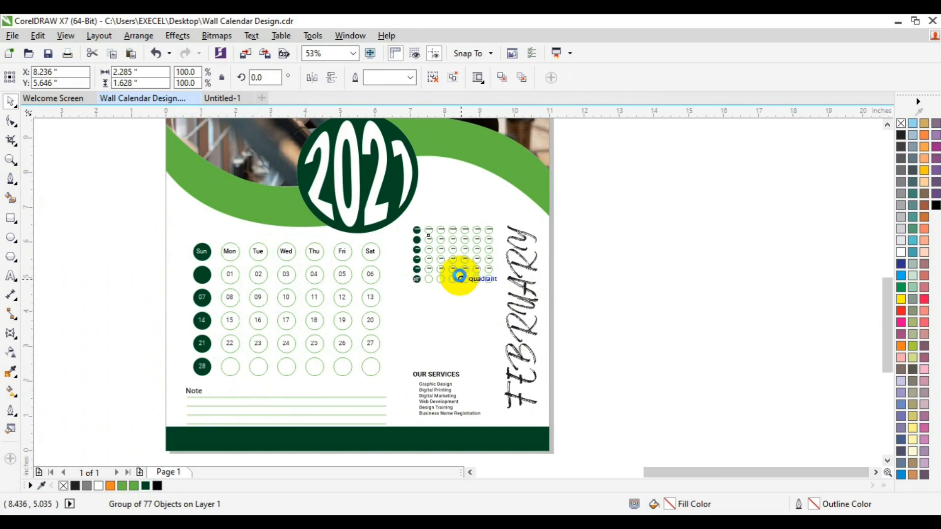
key(Right)
drag(500, 286, 504, 288)
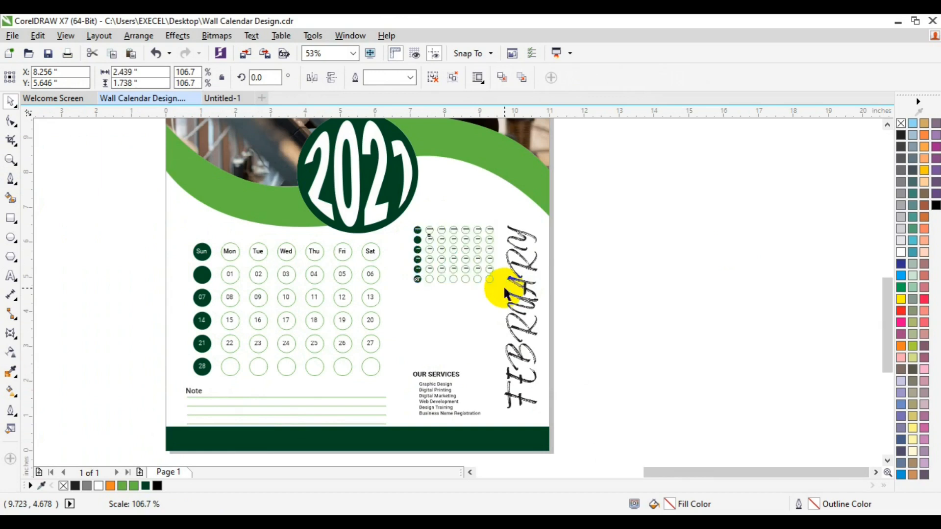
drag(505, 293, 533, 294)
shift+click(532, 293)
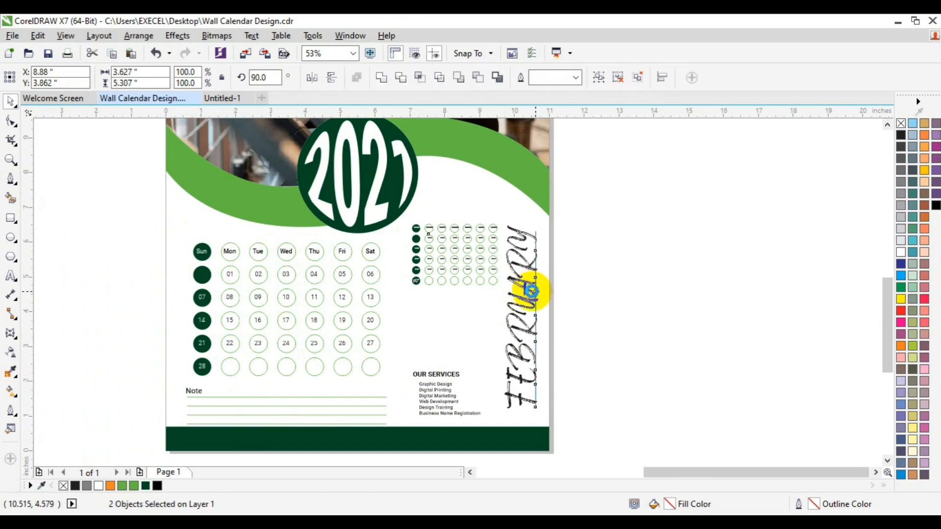
key(t)
click(648, 308)
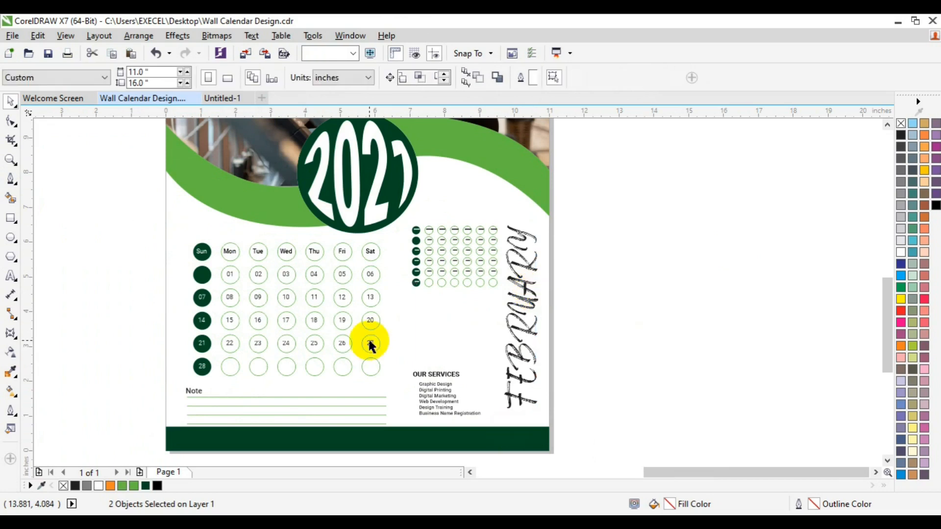
click(11, 158)
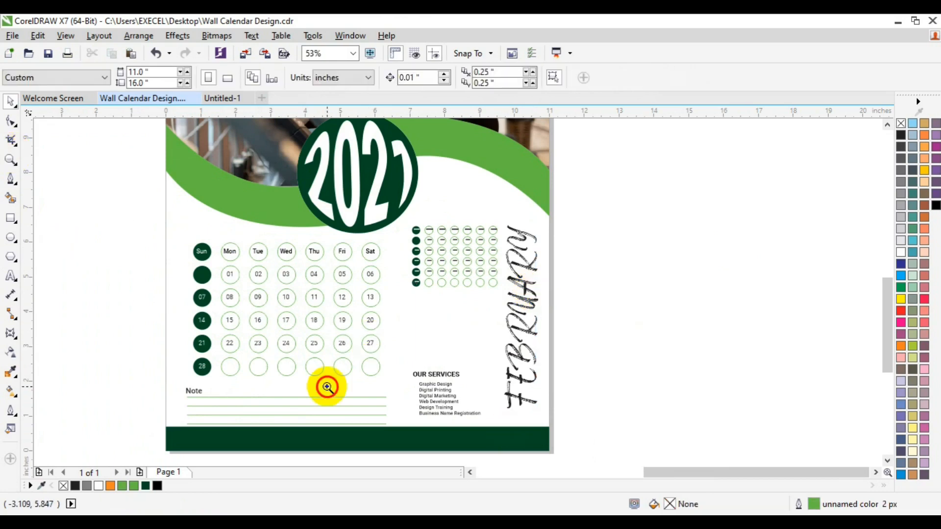
Select all the services text and set its line spacing to 120%
click(436, 403)
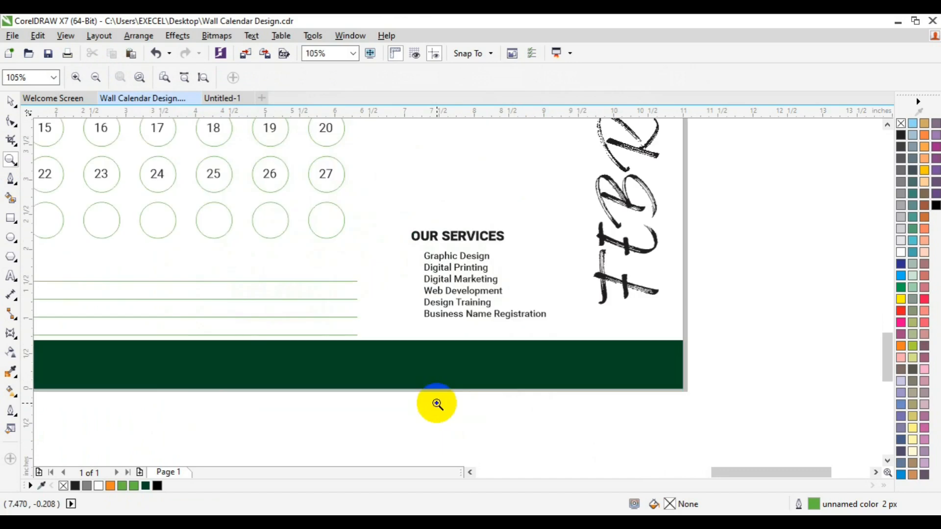
key(space)
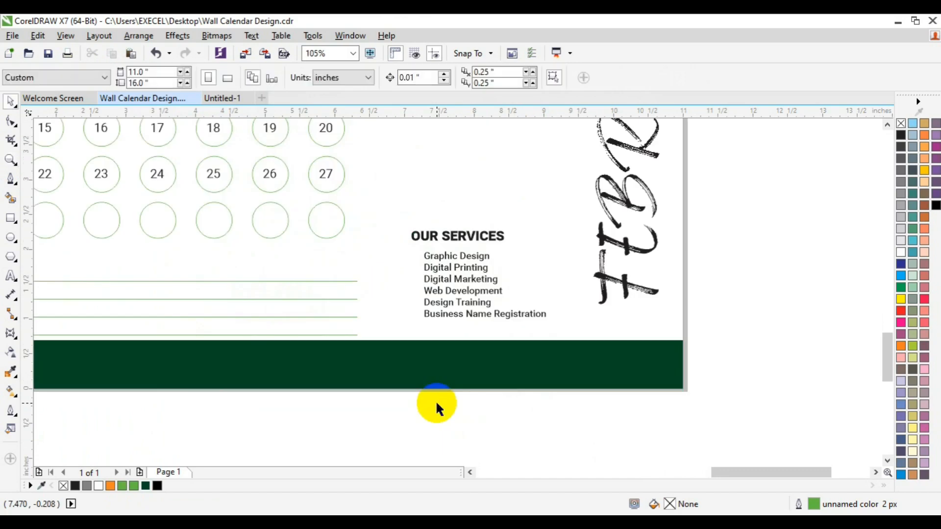
click(432, 313)
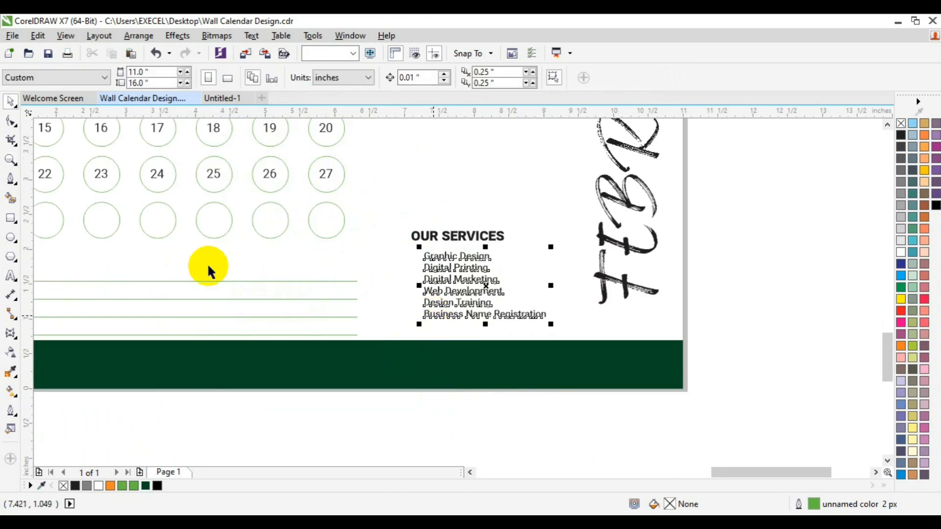
click(10, 279)
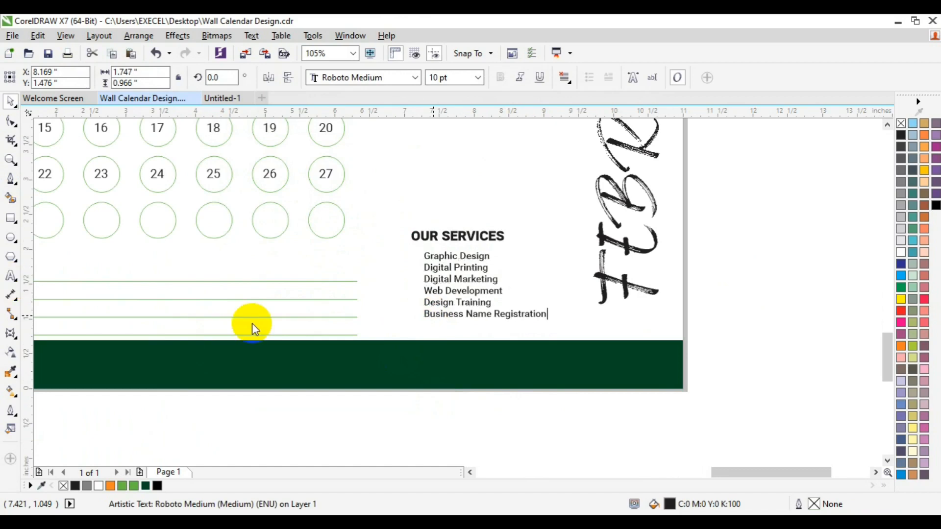
key(ctrl+a)
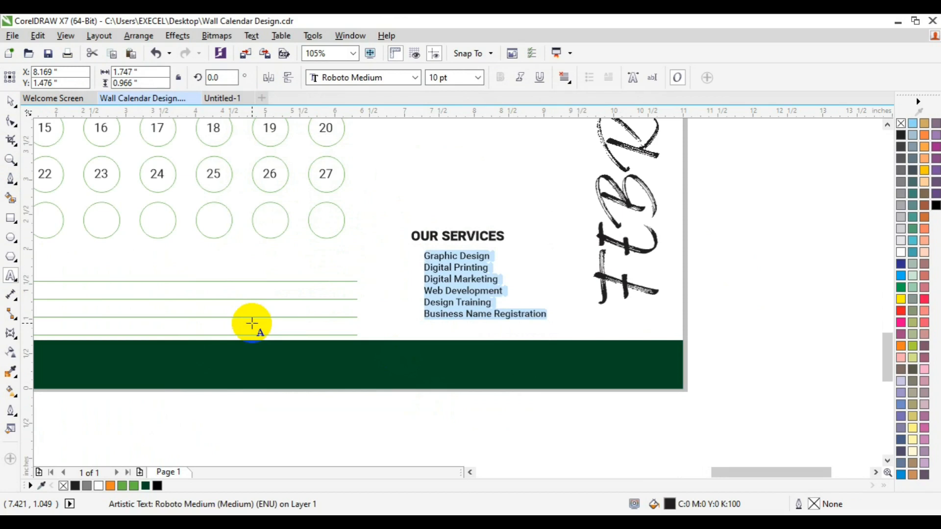
key(ctrl+t)
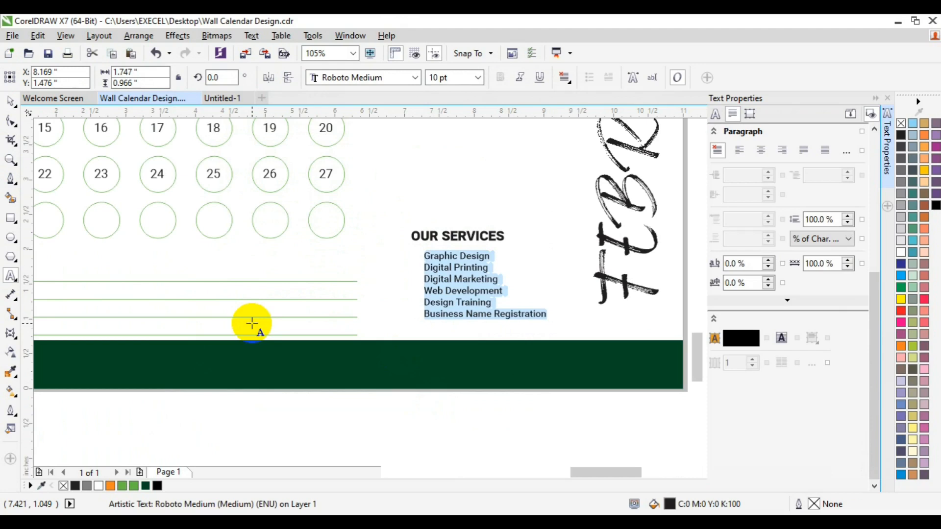
click(815, 221)
key(BackSpace)
text(2)
key(Return)
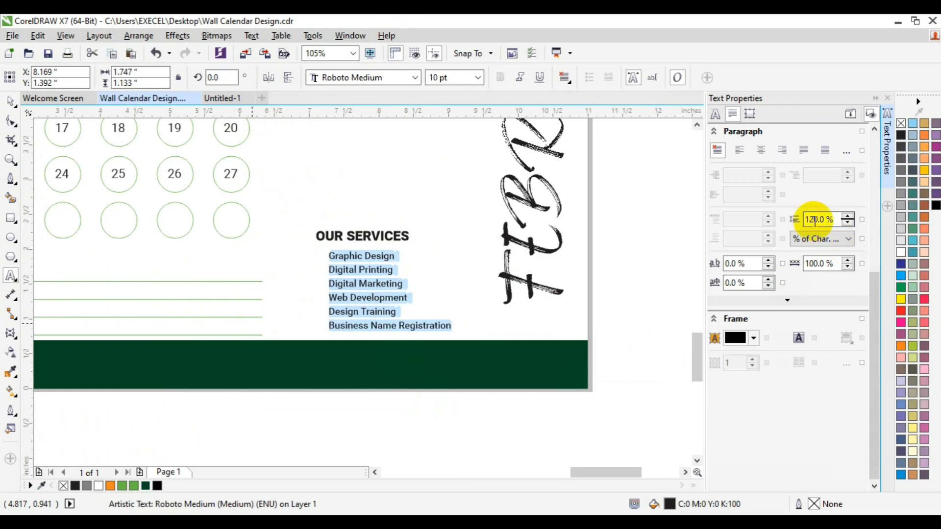
Increase the services list line spacing to 130%
click(814, 220)
key(BackSpace)
text(3)
key(Return)
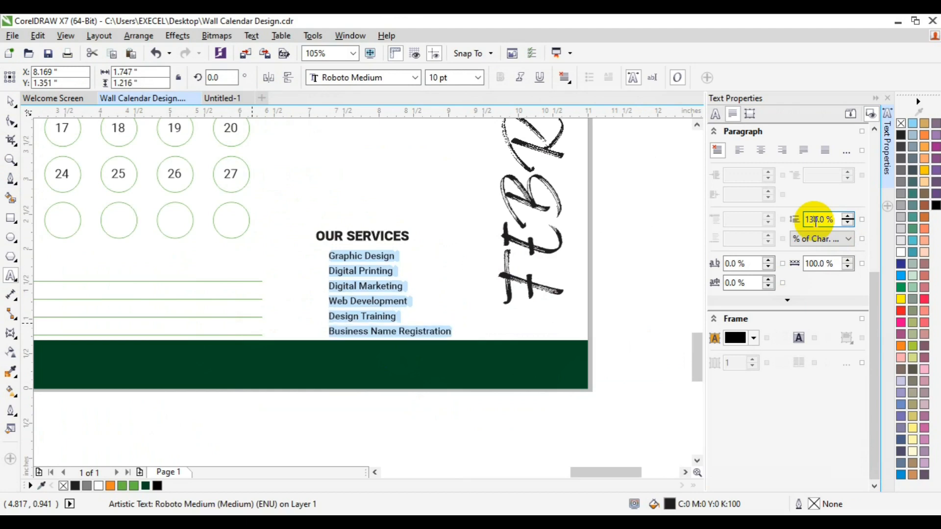
click(11, 101)
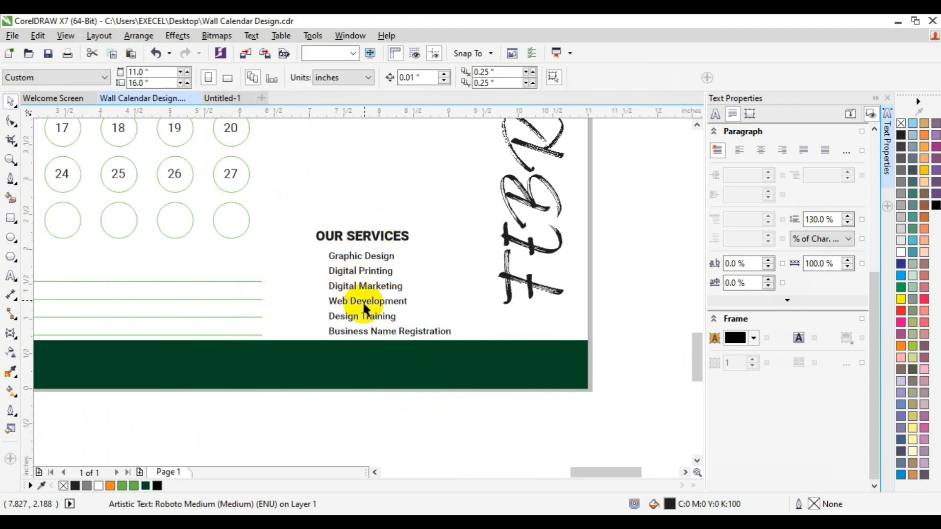
Zoom in on the services list and draw a tiny circle left of Graphic Design
click(314, 268)
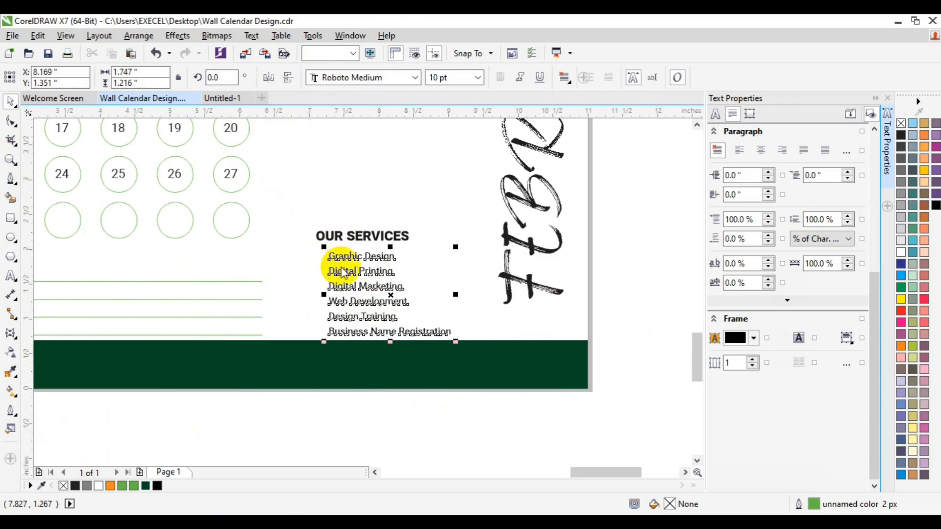
click(10, 160)
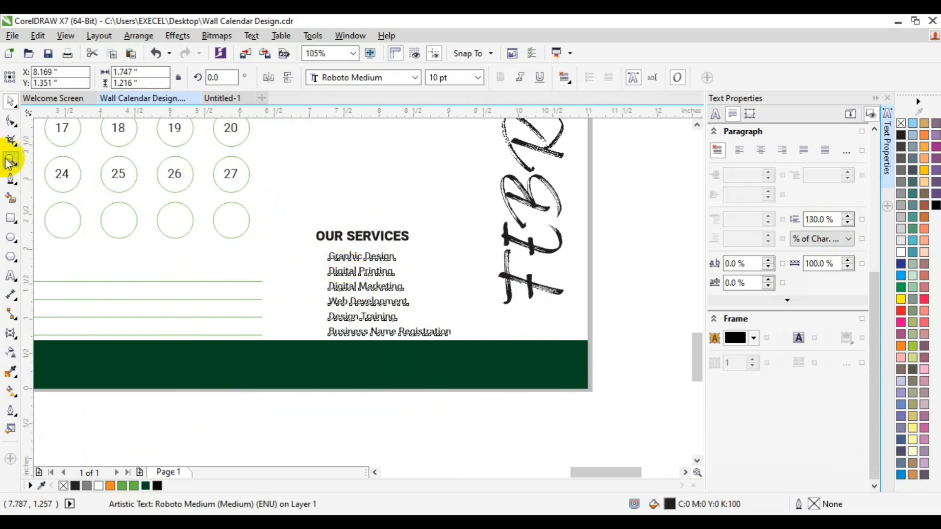
click(360, 289)
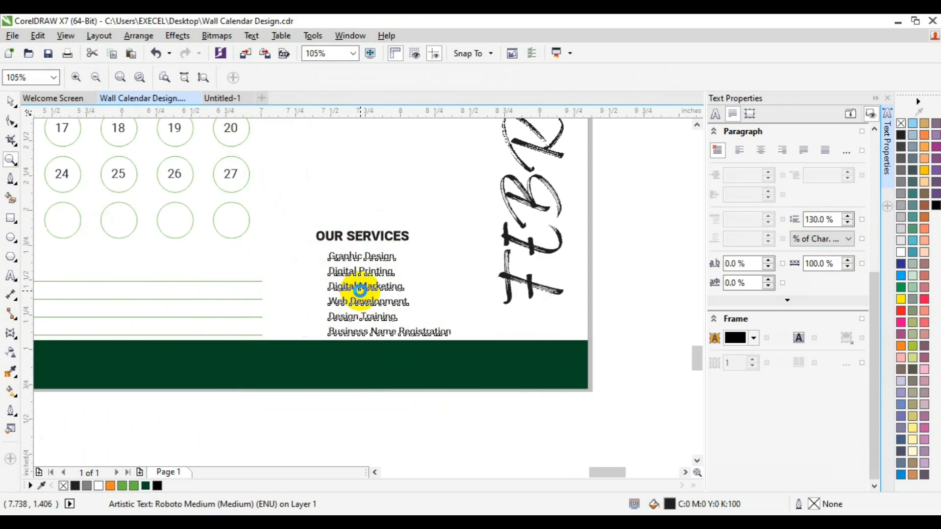
key(space)
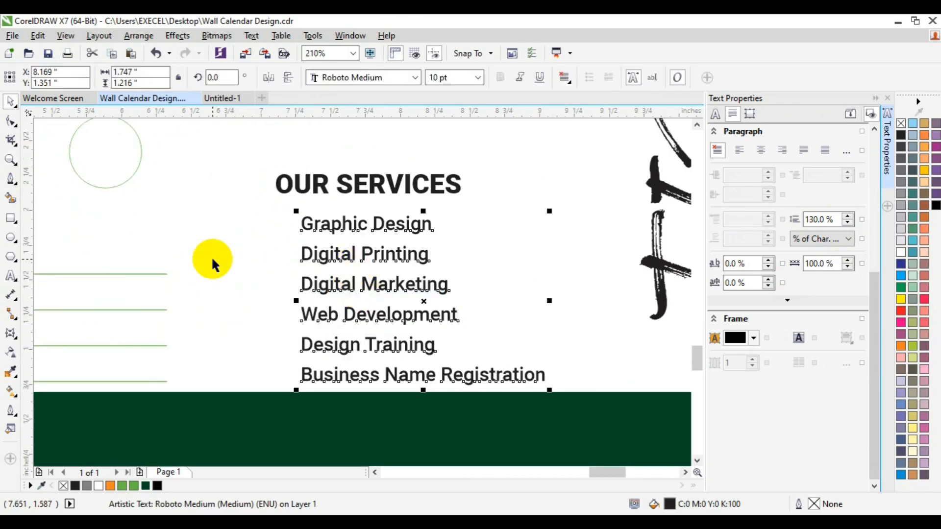
click(14, 240)
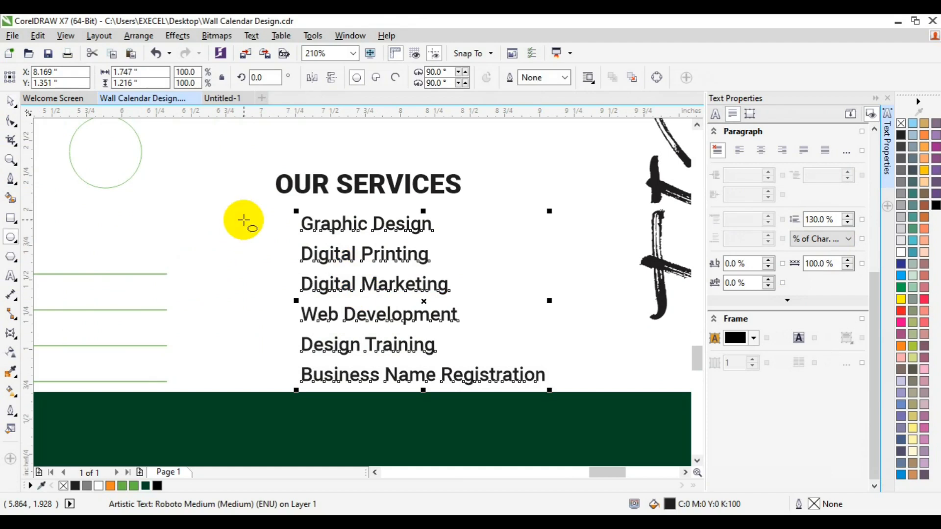
mouse_move(244, 219)
mouse_down()
mouse_move(258, 232)
mouse_move(251, 227)
mouse_up()
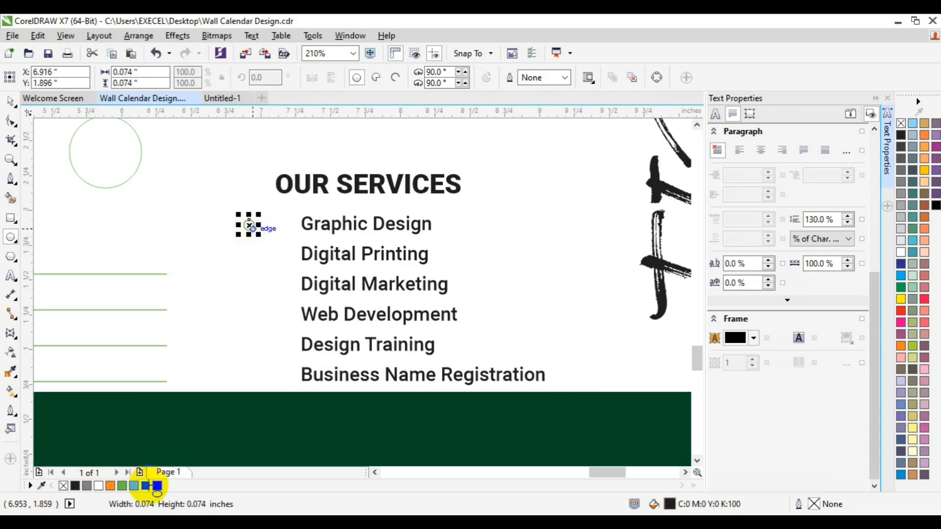
Fill the circle dark green, remove its outline and place it before Graphic Design
click(147, 486)
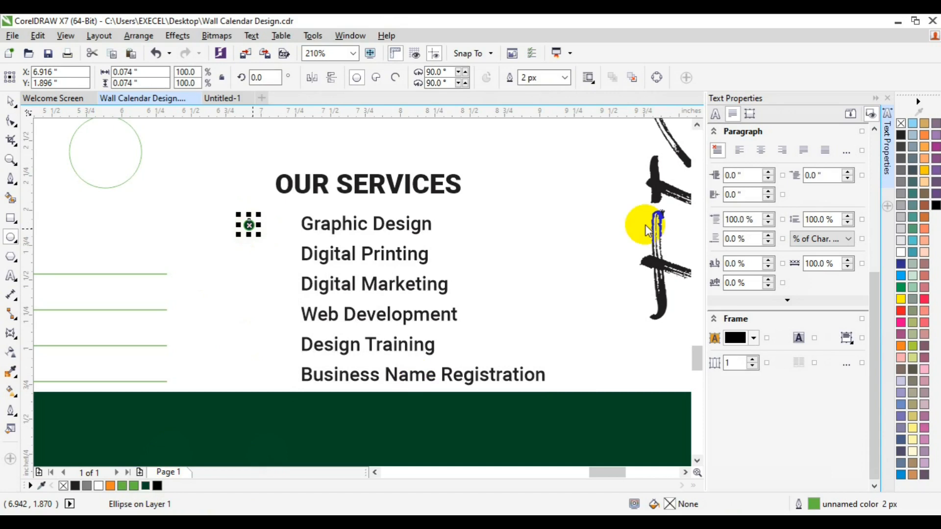
right_click(901, 123)
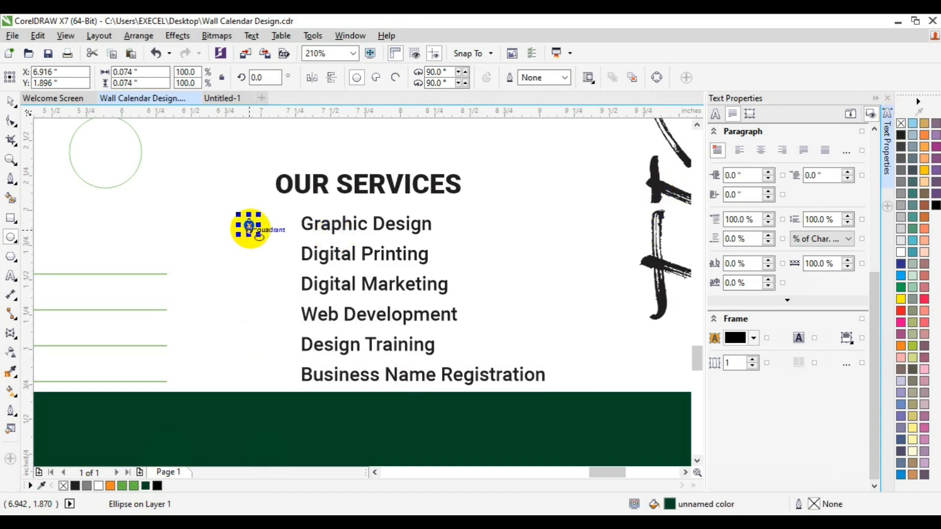
drag(250, 226, 290, 223)
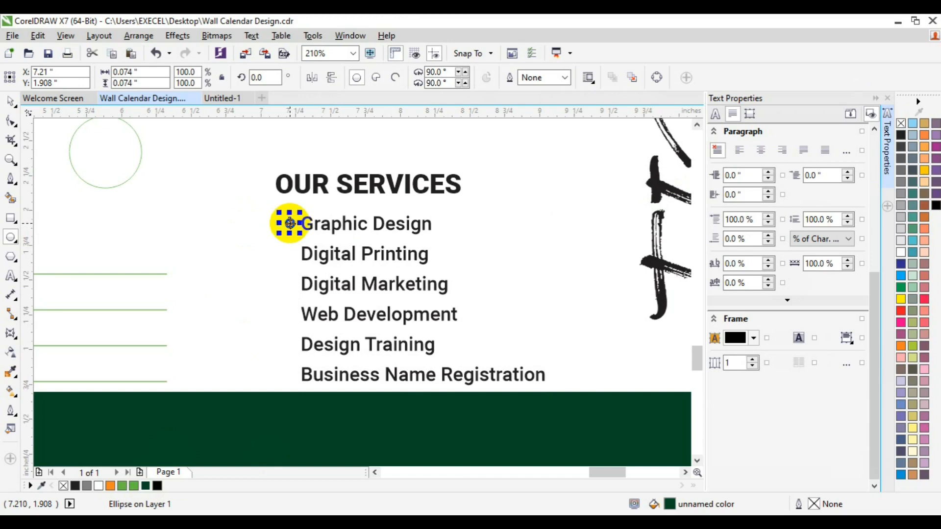
drag(290, 223, 291, 254)
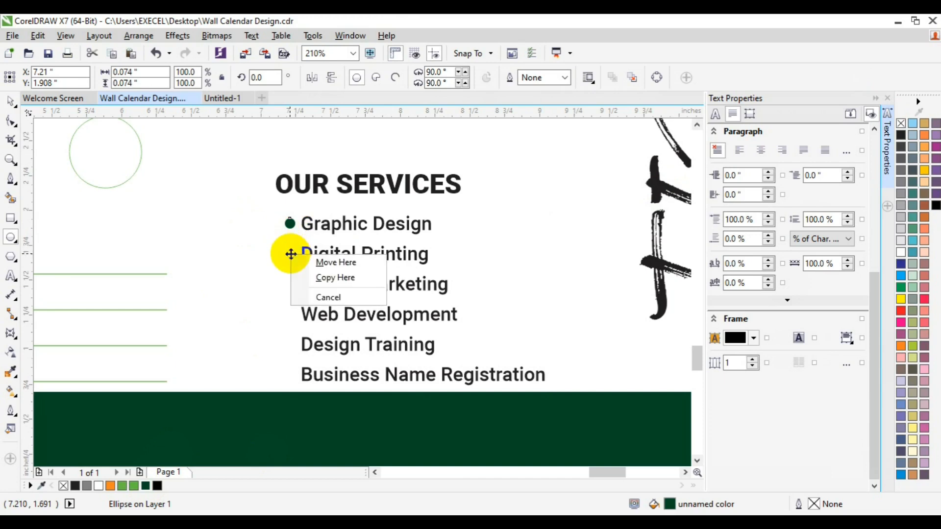
Copy the bullet dot beside the remaining entries and group all six dots
click(321, 276)
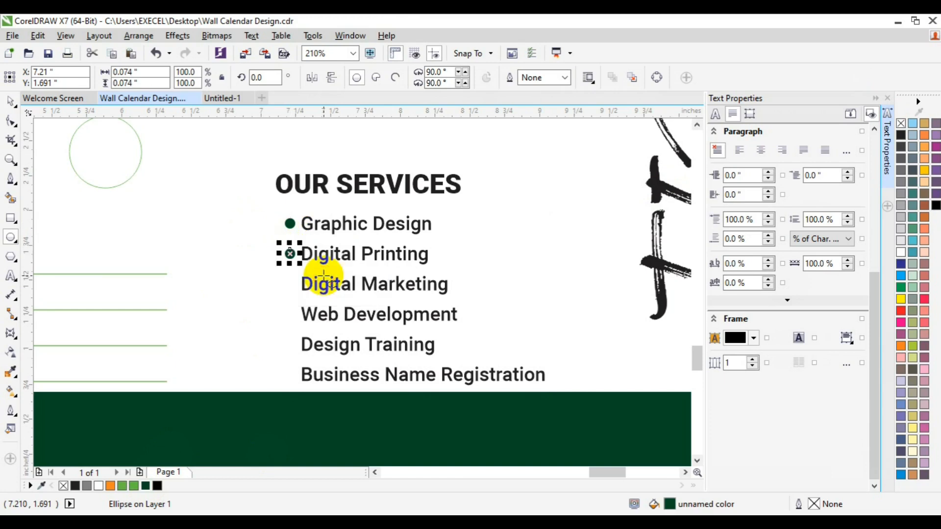
key(ctrl+r)
key(ctrl+r)
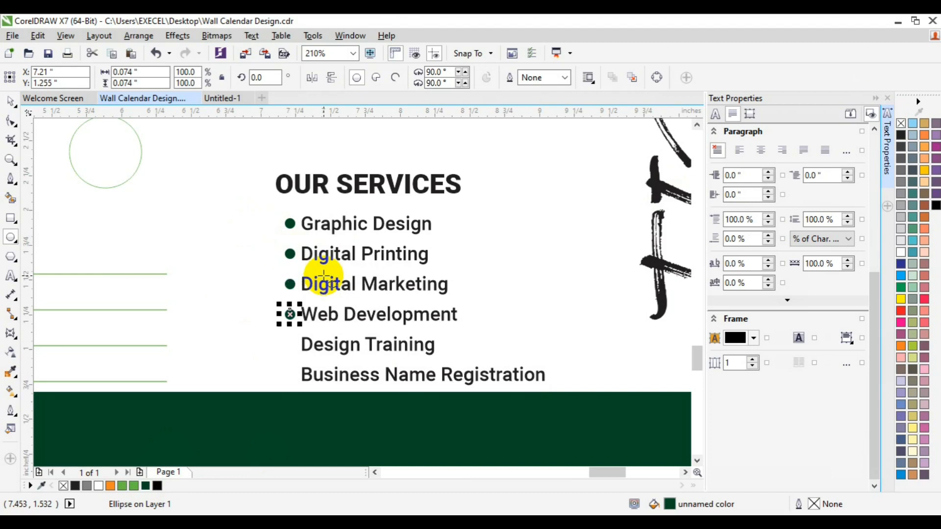
key(ctrl+r)
key(ctrl+r)
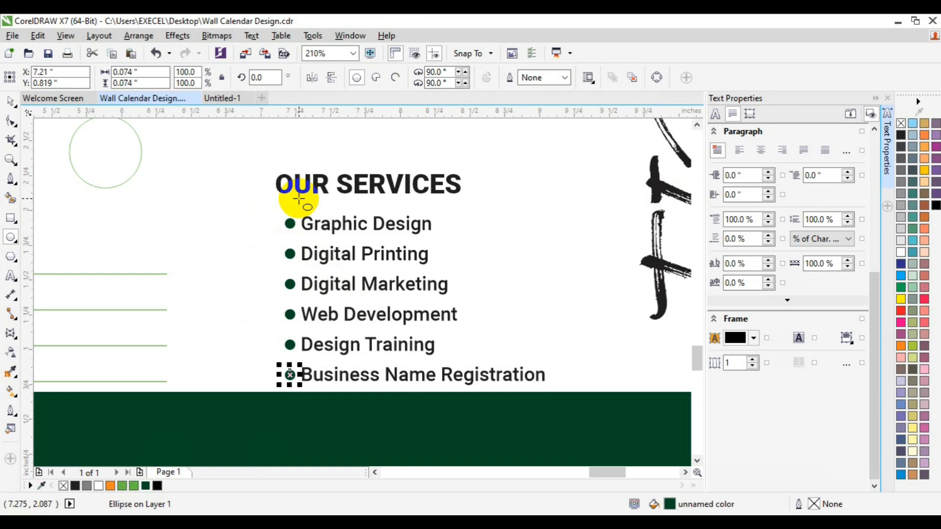
click(10, 101)
click(316, 293)
shift+click(289, 343)
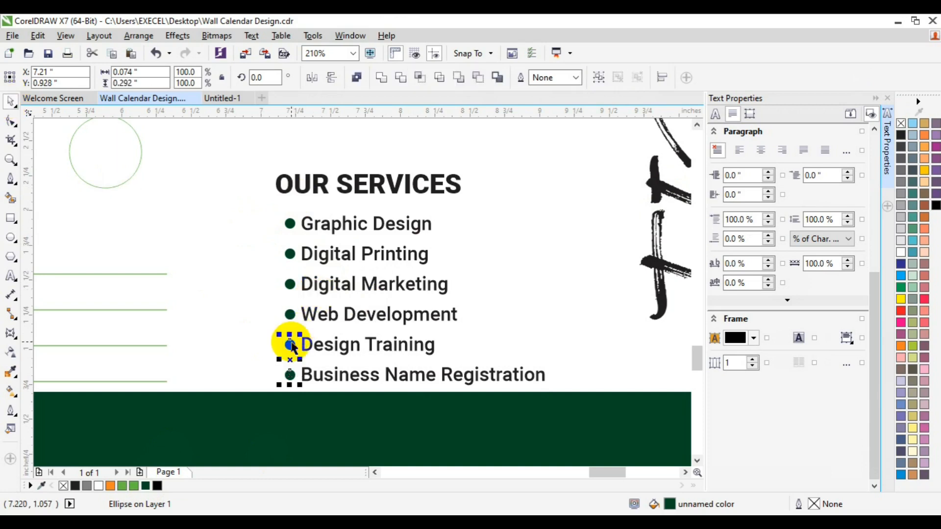
shift+click(290, 315)
shift+click(287, 285)
shift+click(289, 254)
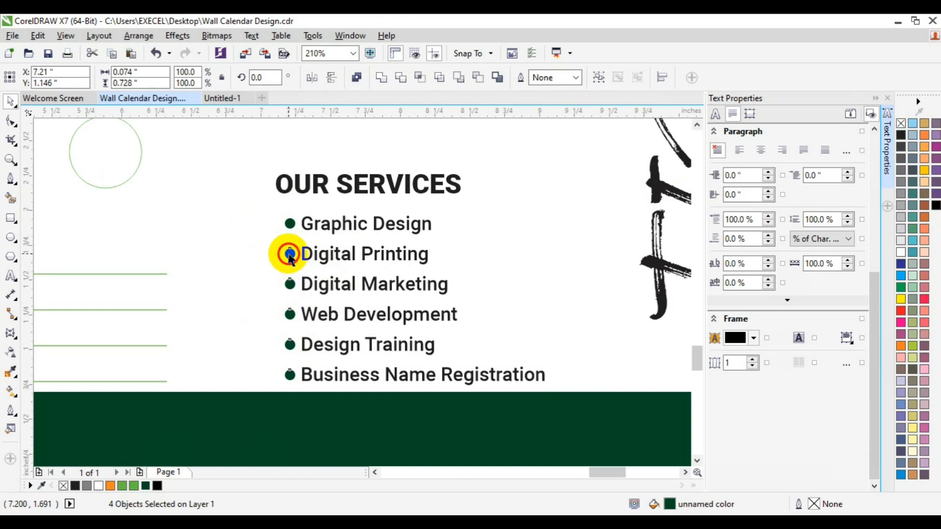
shift+click(290, 221)
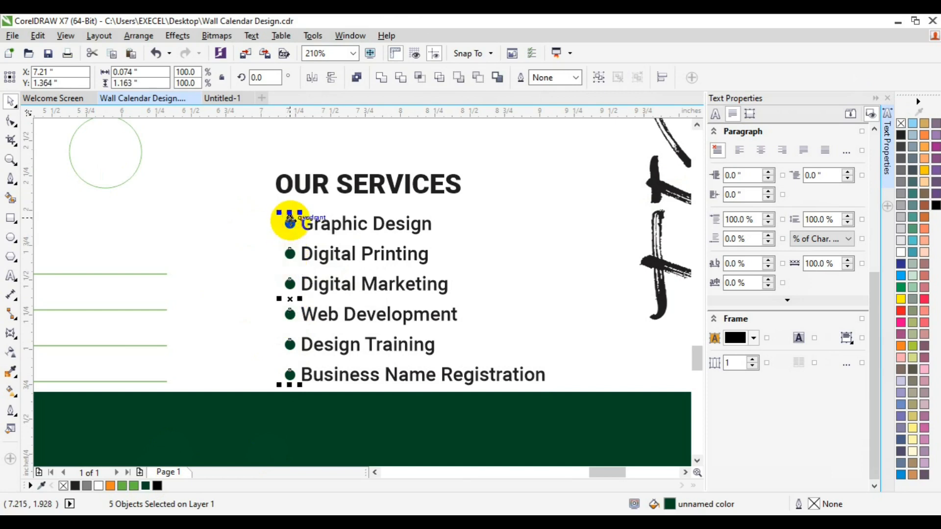
key(ctrl+g)
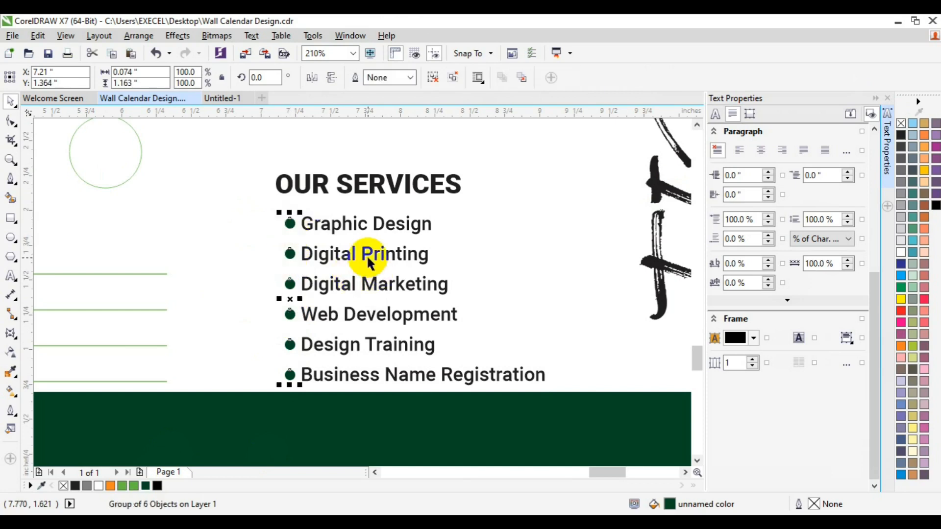
Align the bulleted list's left edge with the OUR SERVICES heading
click(366, 255)
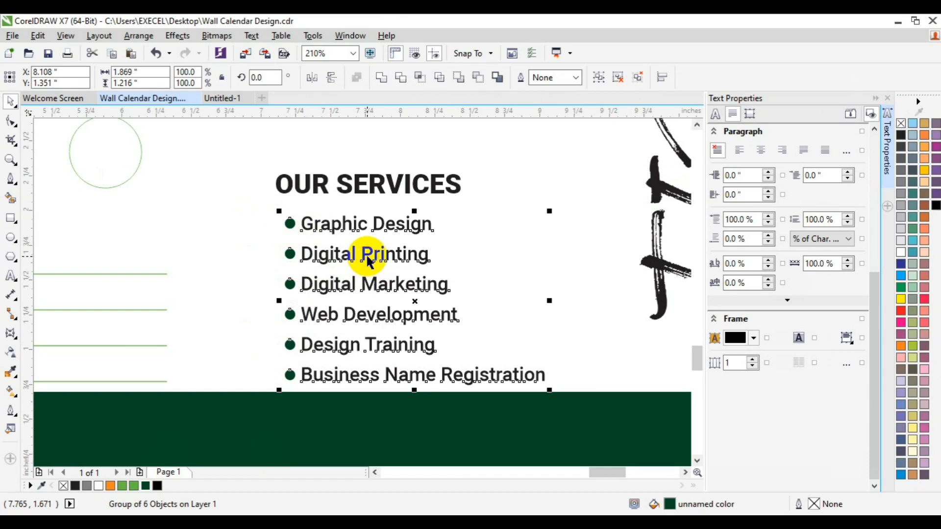
shift+click(354, 182)
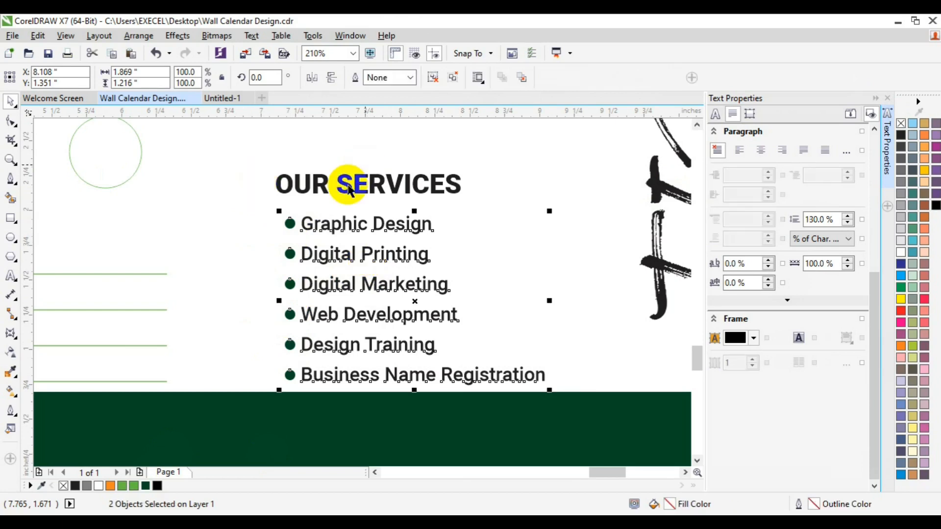
key(ctrl+g)
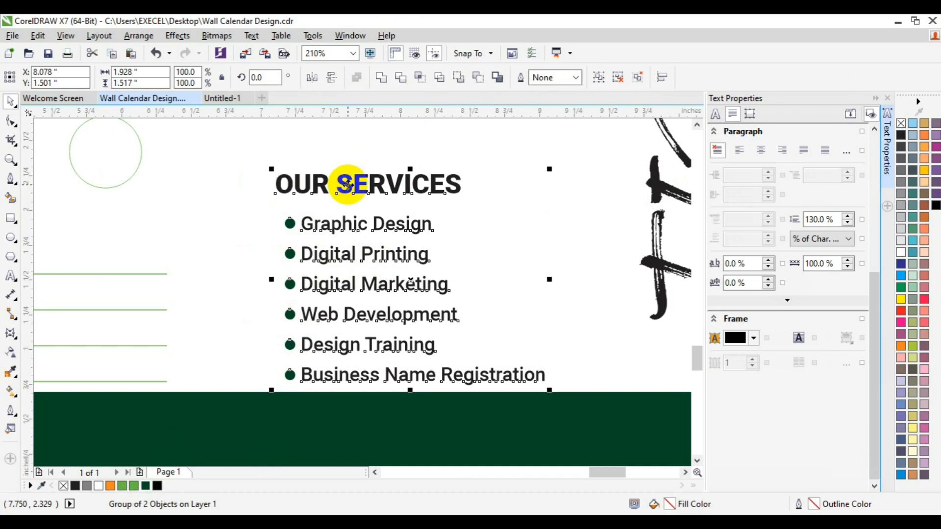
key(ctrl+u)
key(l)
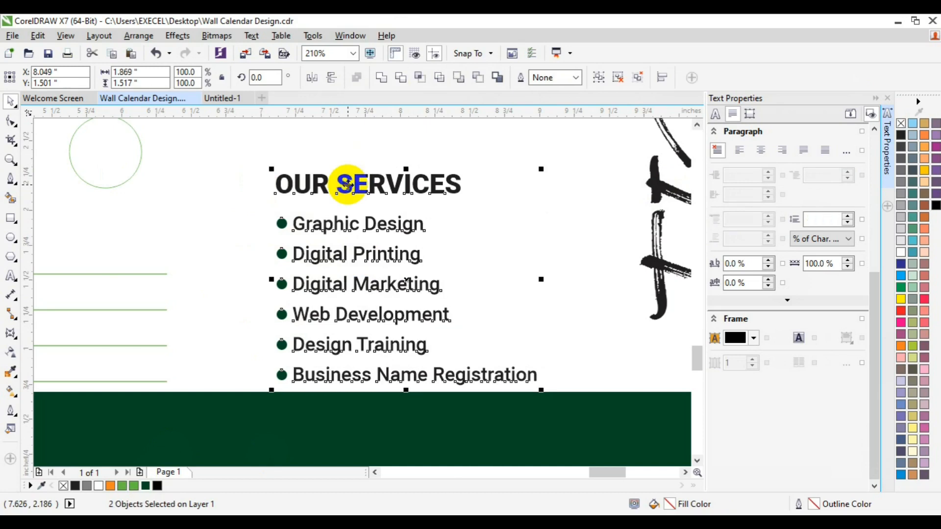
click(221, 234)
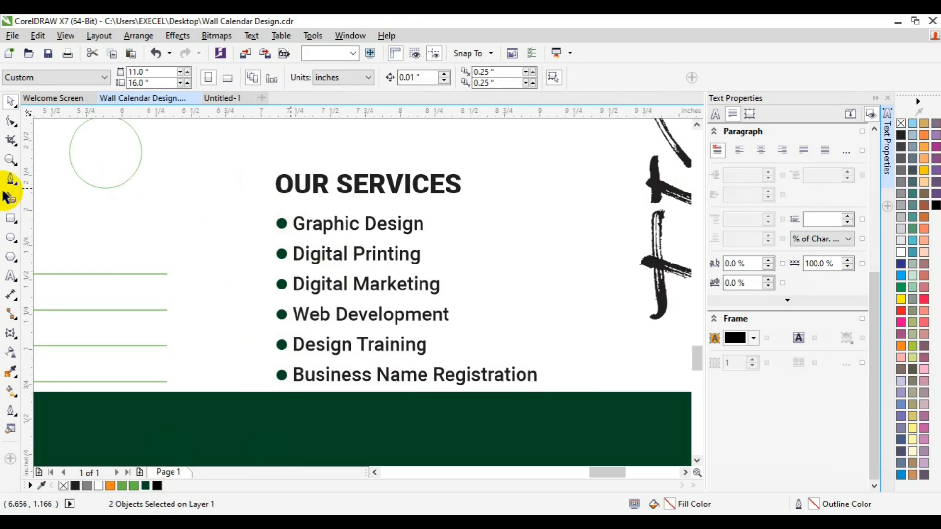
Draw a thin green, outline-free bar under the word OUR in the heading
click(11, 218)
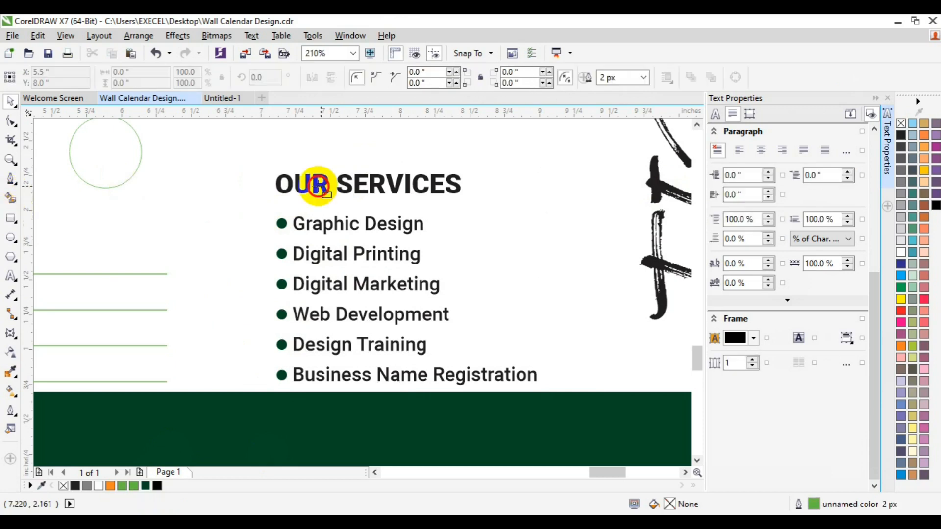
drag(276, 195, 337, 197)
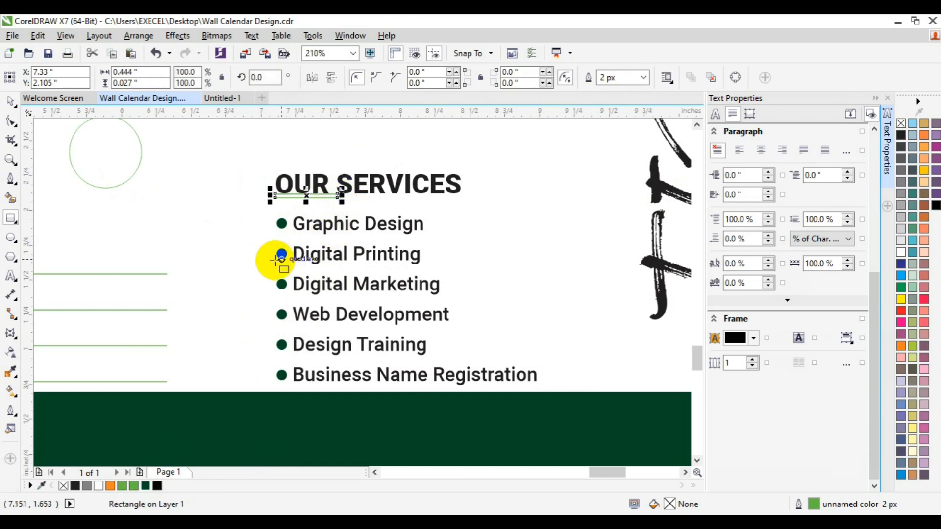
click(122, 488)
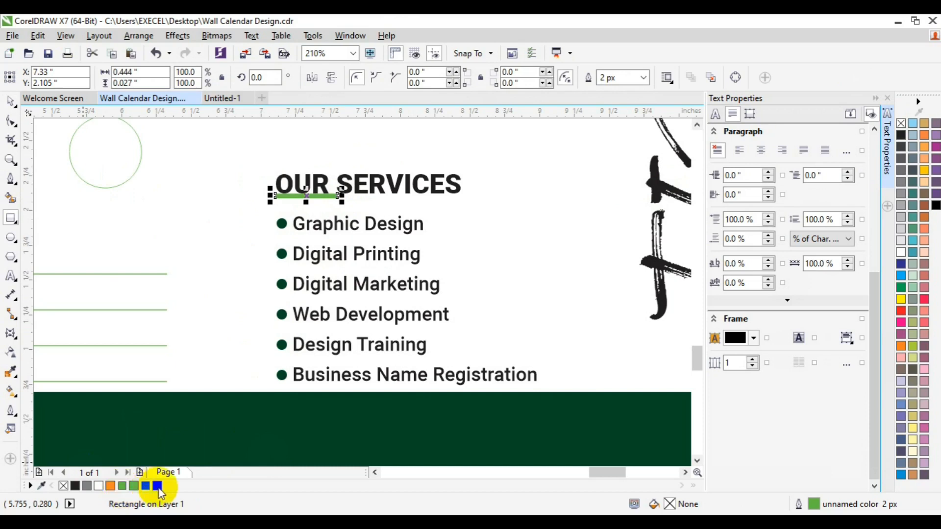
right_click(63, 488)
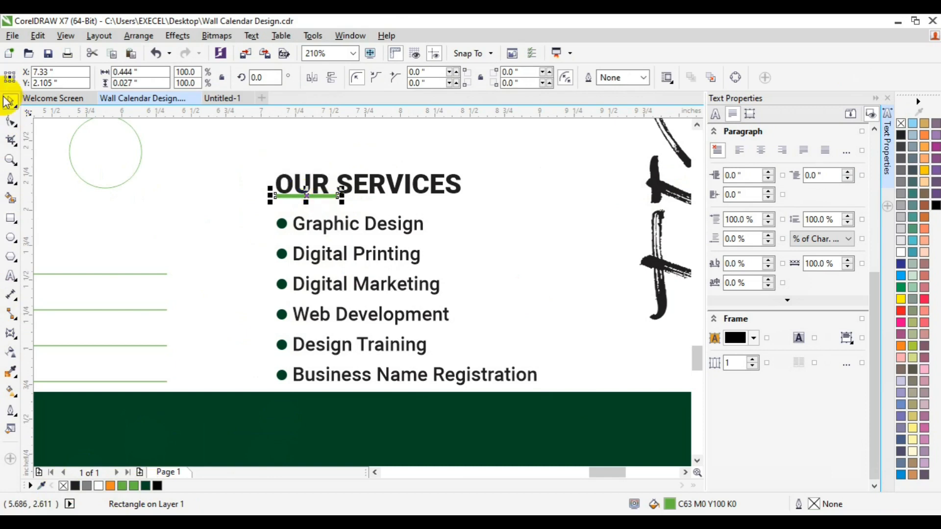
shift+click(323, 188)
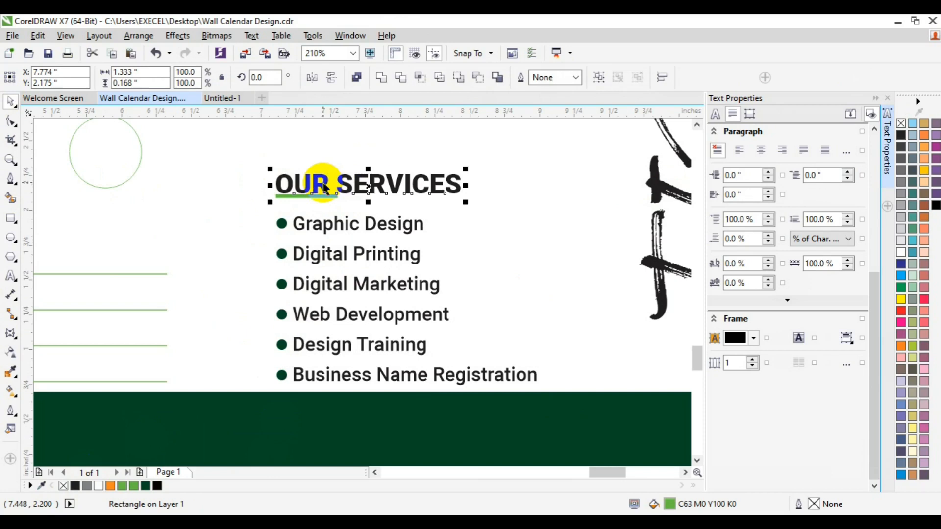
Nudge the green underline bar slightly lower
shift+click(323, 188)
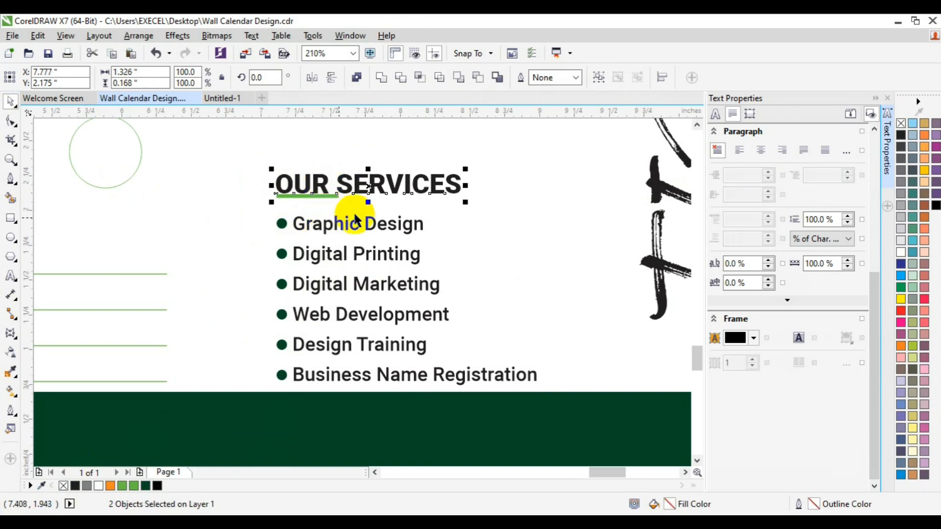
key(Escape)
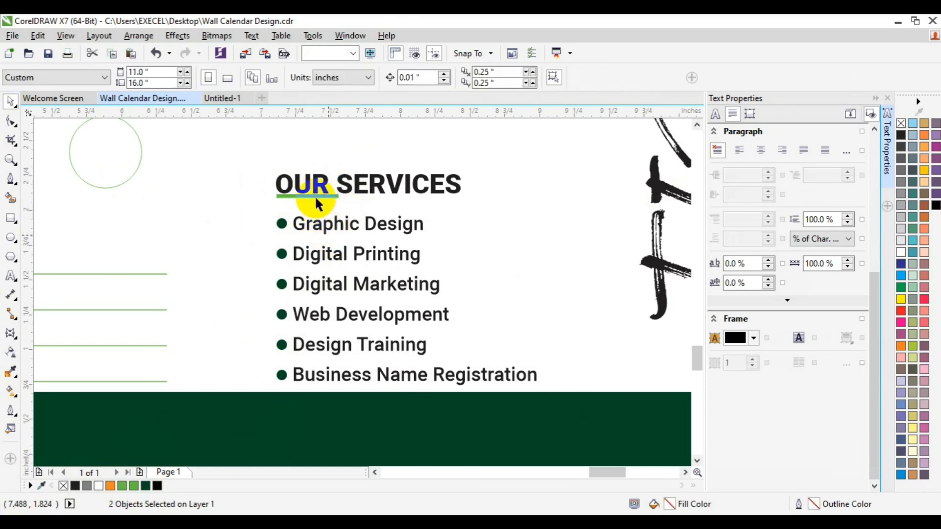
click(315, 199)
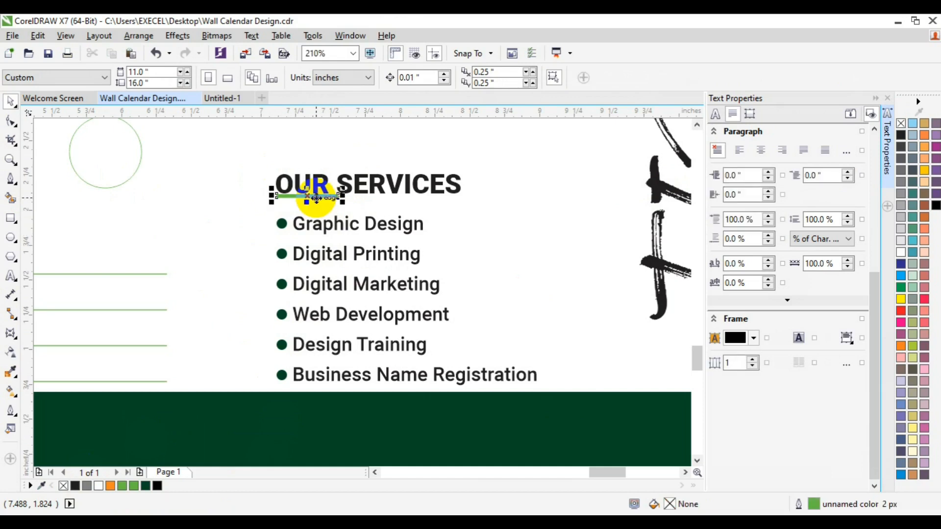
key(Down)
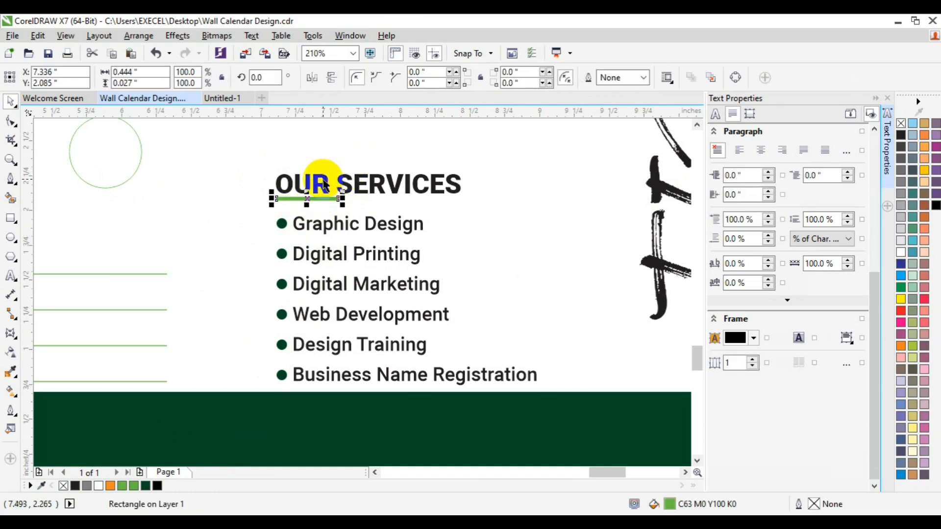
Group the OUR SERVICES heading, its underline and the services list
shift+click(324, 186)
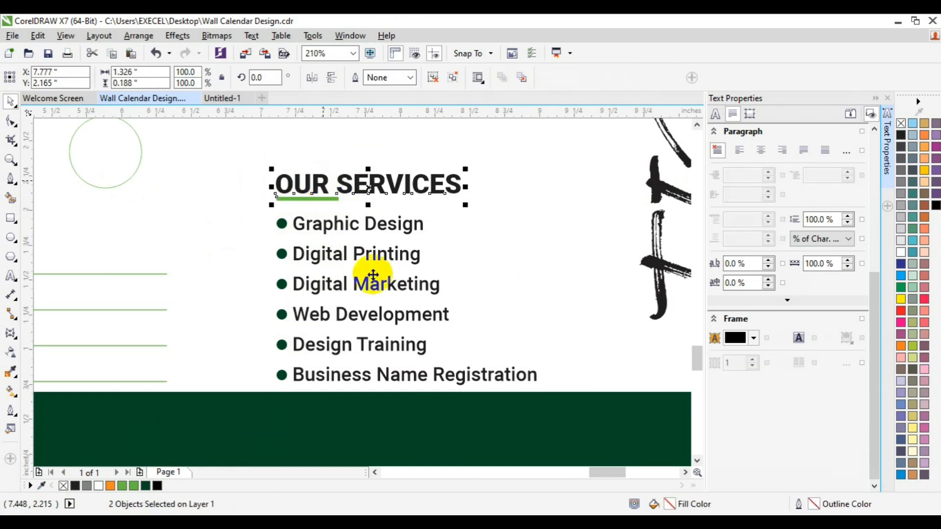
shift+click(346, 259)
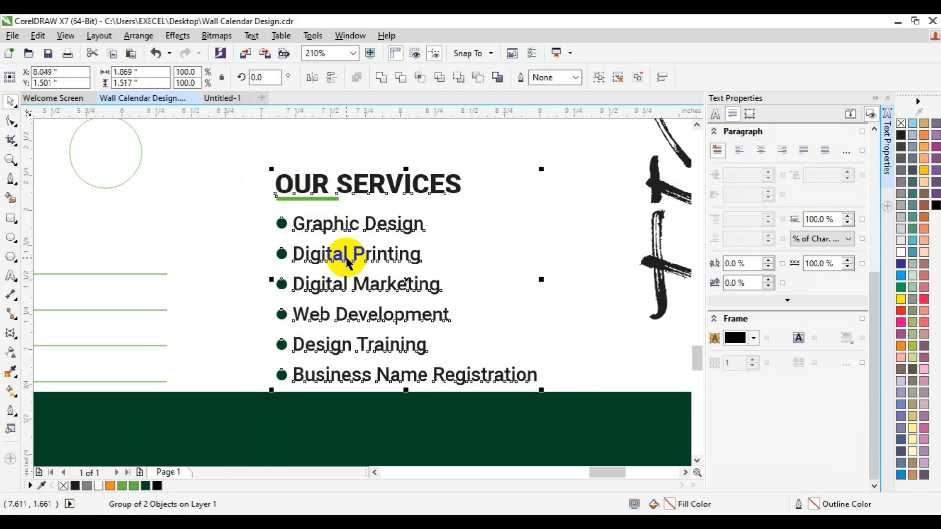
key(ctrl+g)
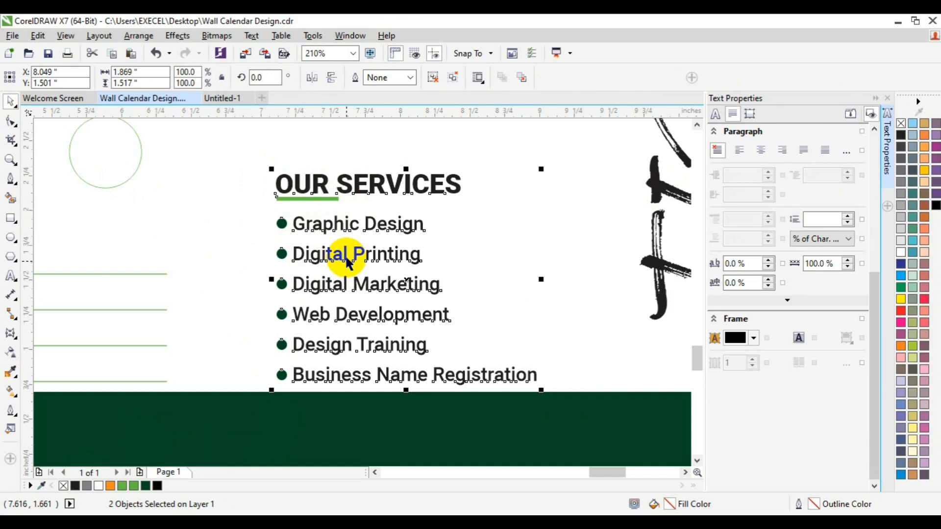
click(11, 159)
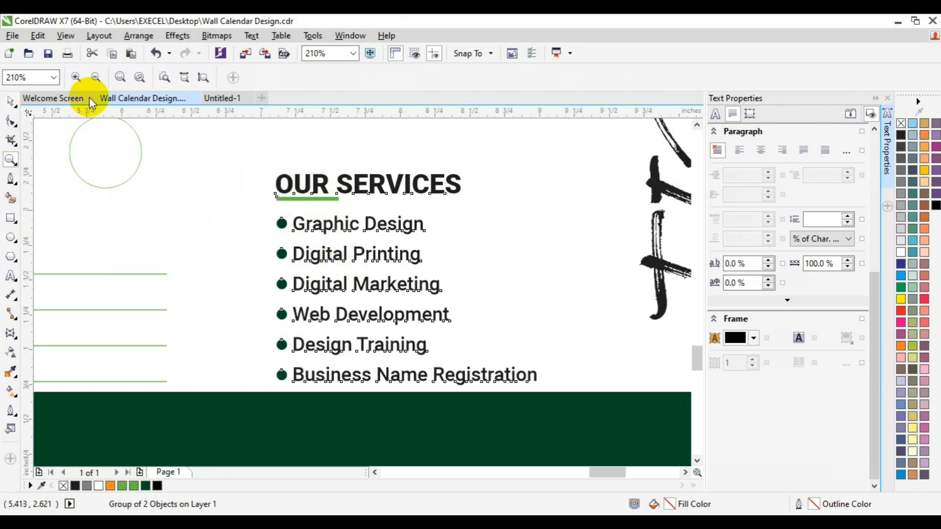
Zoom out and drag the services group up beside the FEBRUARY lettering
click(91, 81)
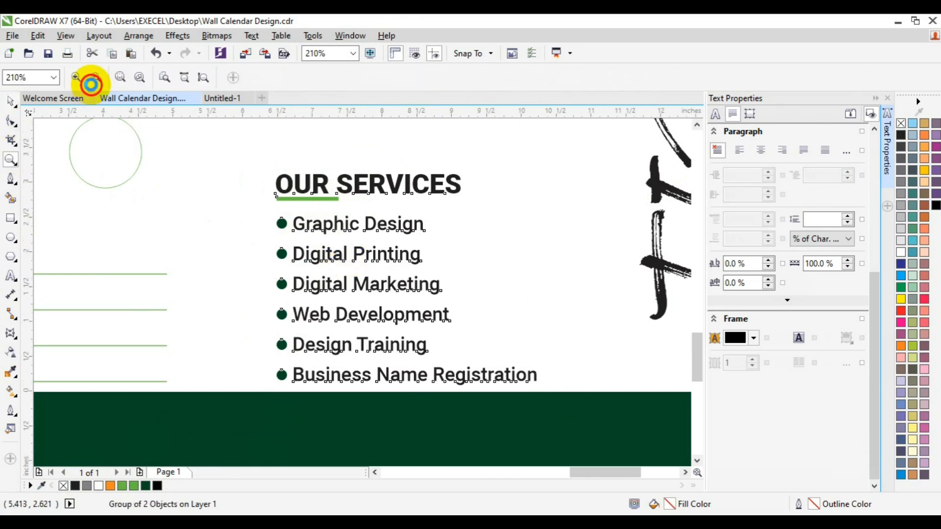
click(92, 83)
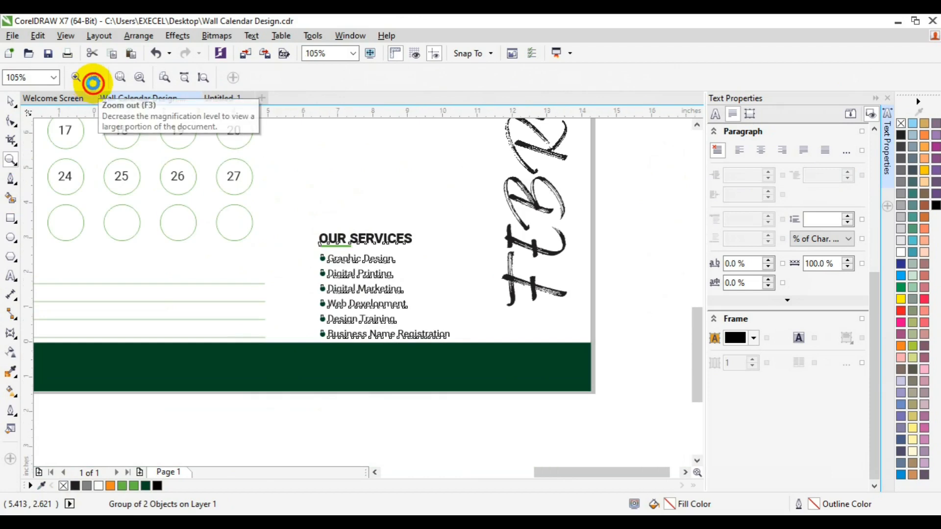
click(92, 82)
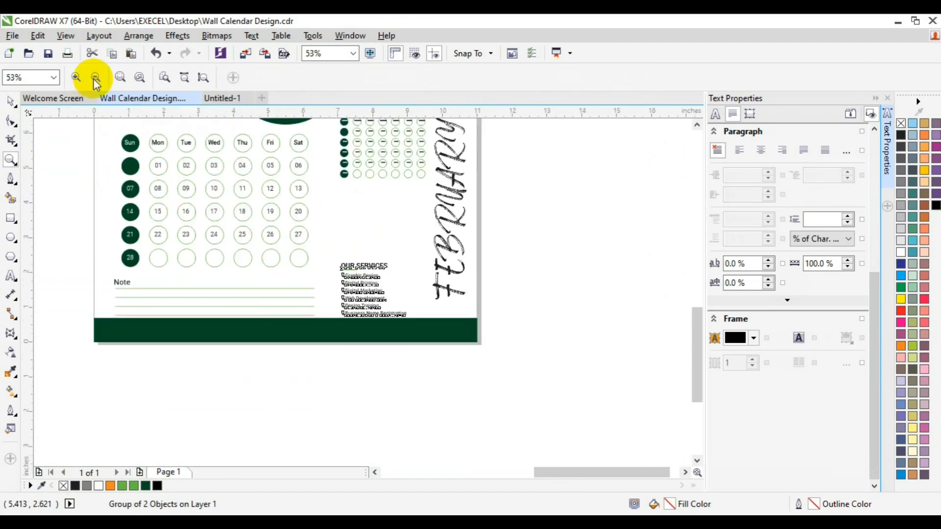
key(space)
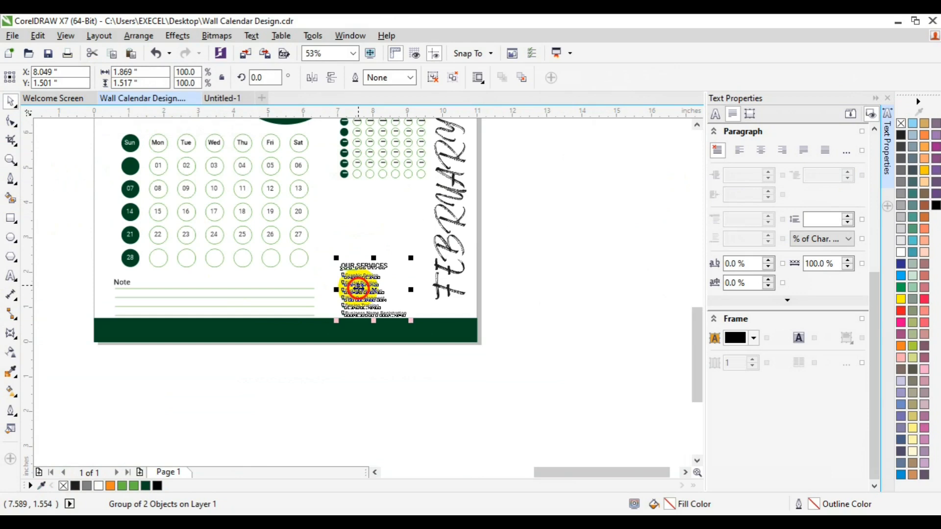
drag(359, 285, 365, 266)
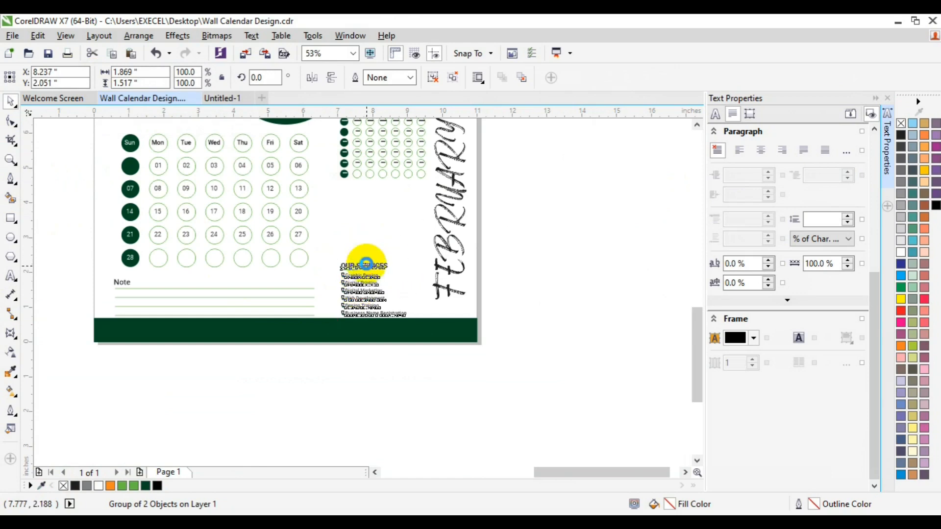
Align the dot-grid calendar's left edge with the services list
click(382, 168)
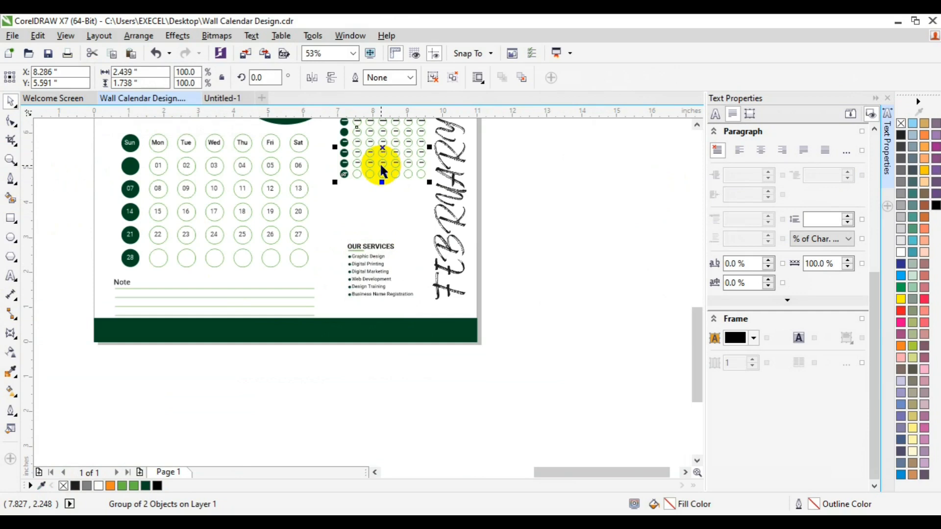
click(382, 165)
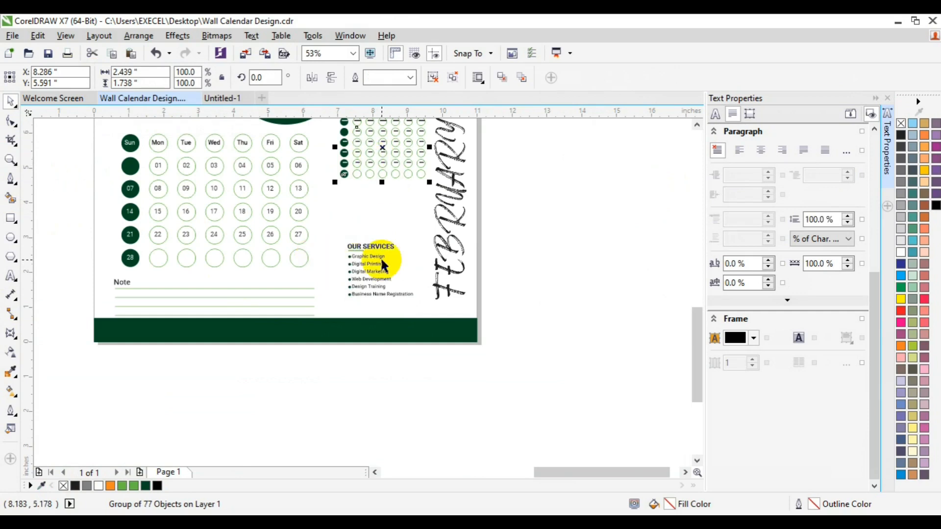
shift+click(364, 276)
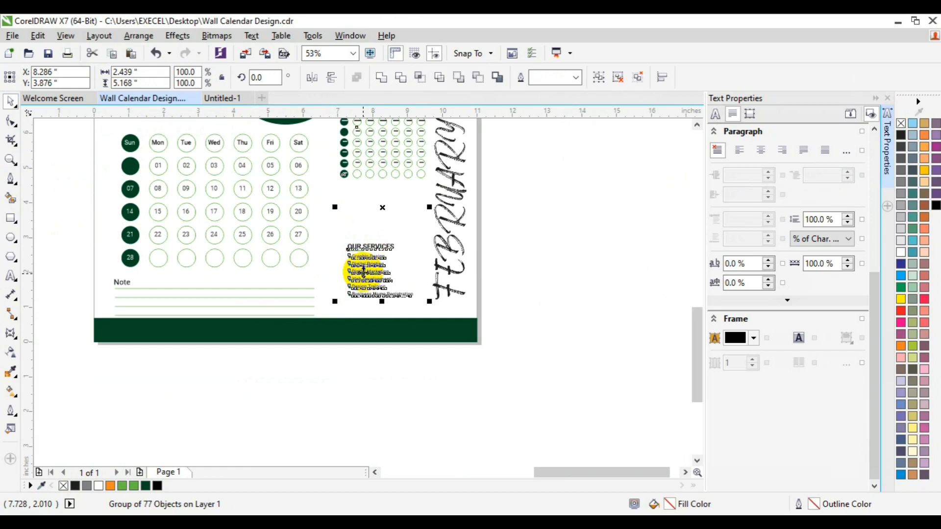
key(l)
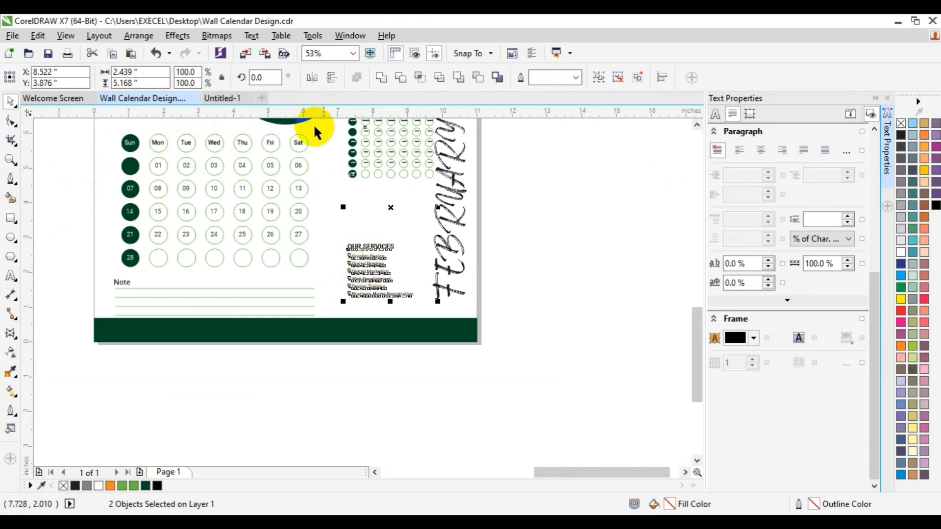
Close the Text Properties docker and delete the spare February calendar lying off the page
click(10, 159)
click(95, 77)
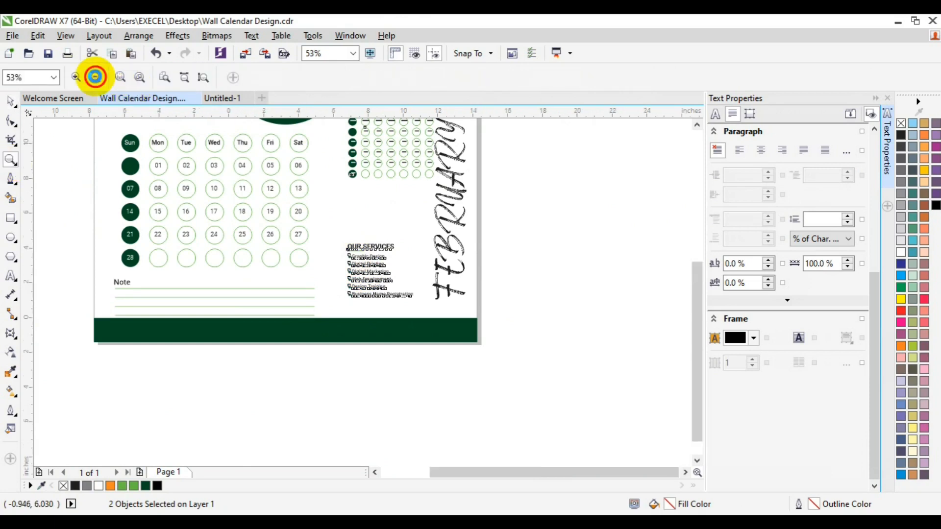
click(95, 77)
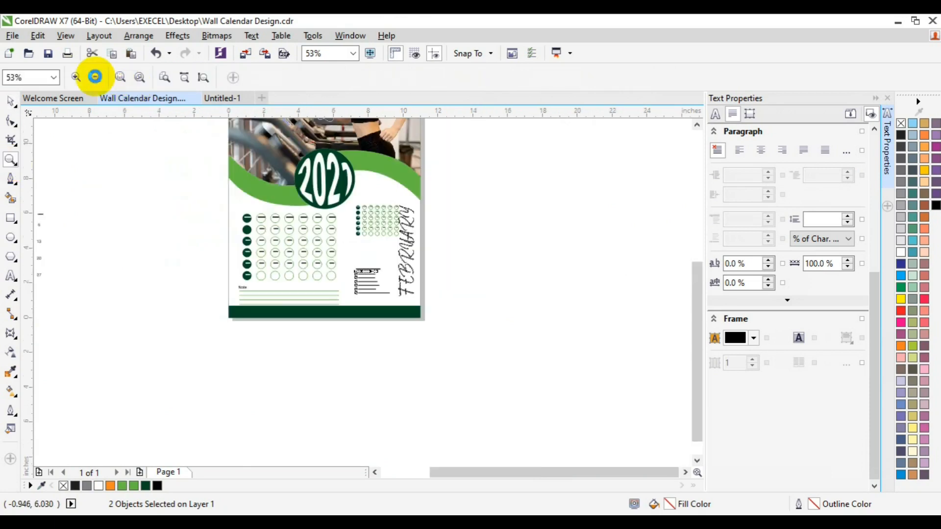
key(space)
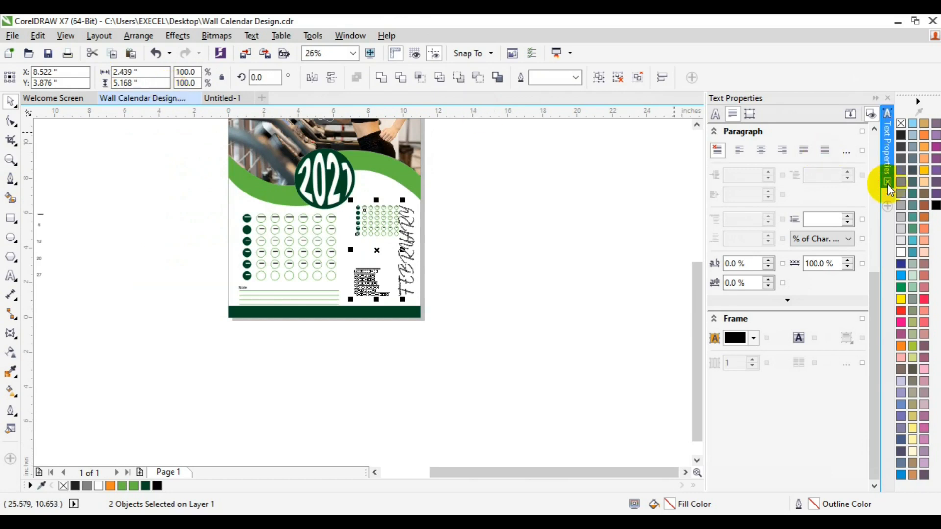
click(887, 184)
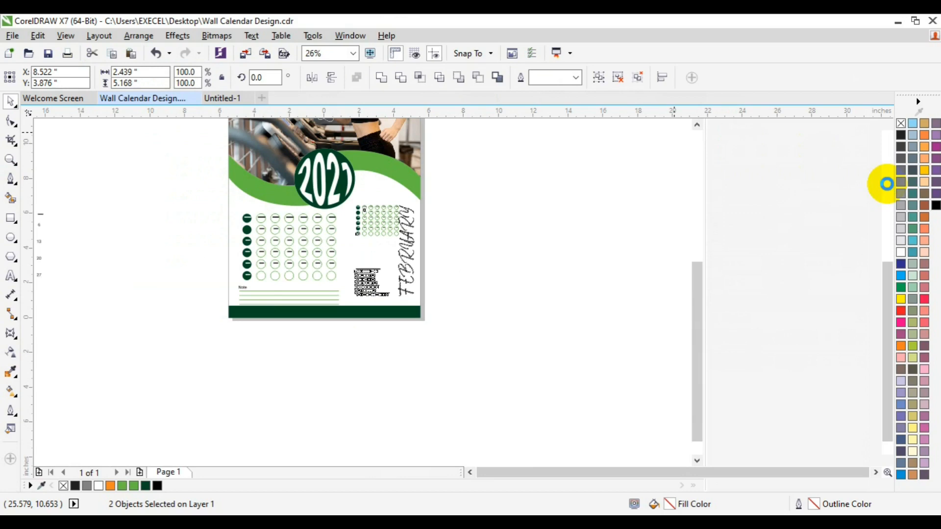
click(135, 257)
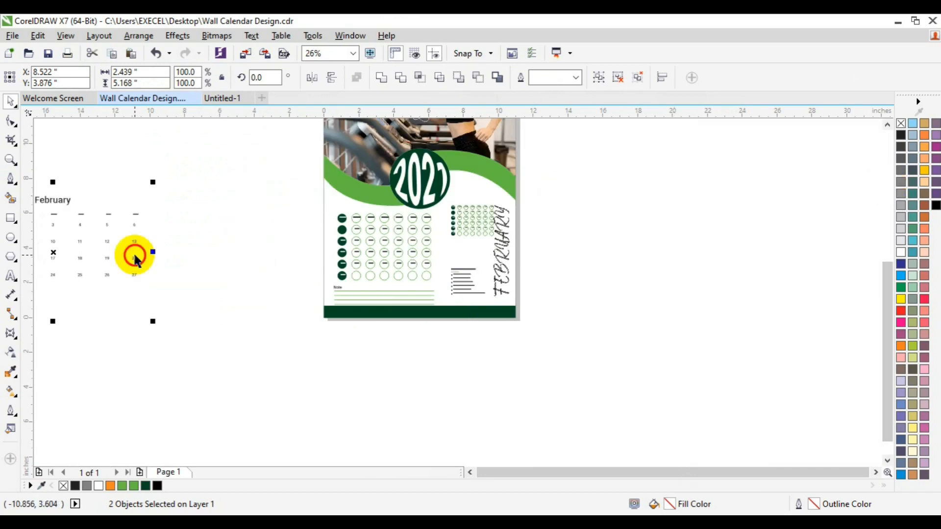
key(Delete)
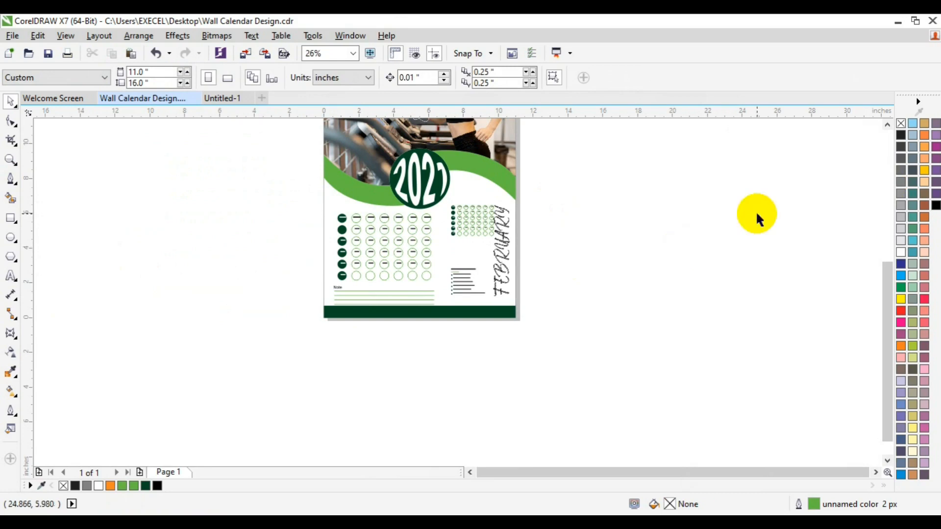
Nudge the small dot-grid calendar slightly left
click(887, 123)
click(888, 123)
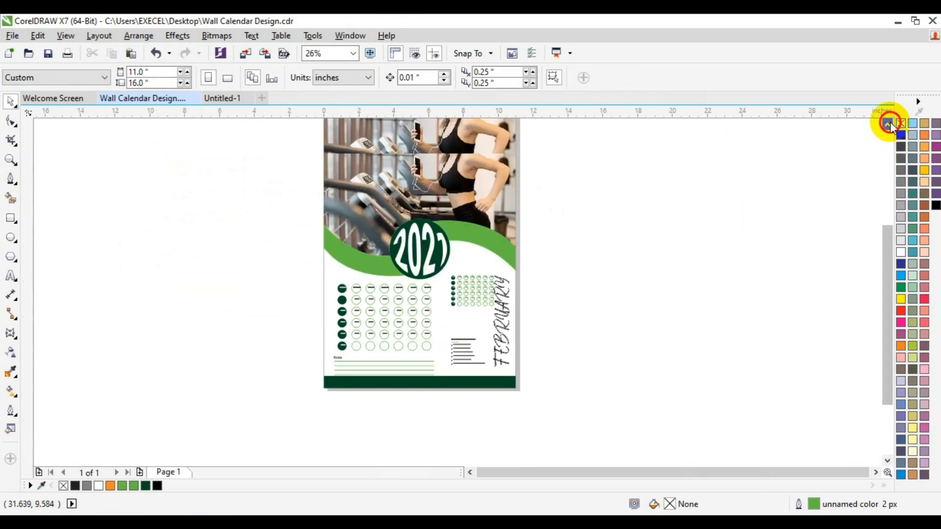
click(471, 292)
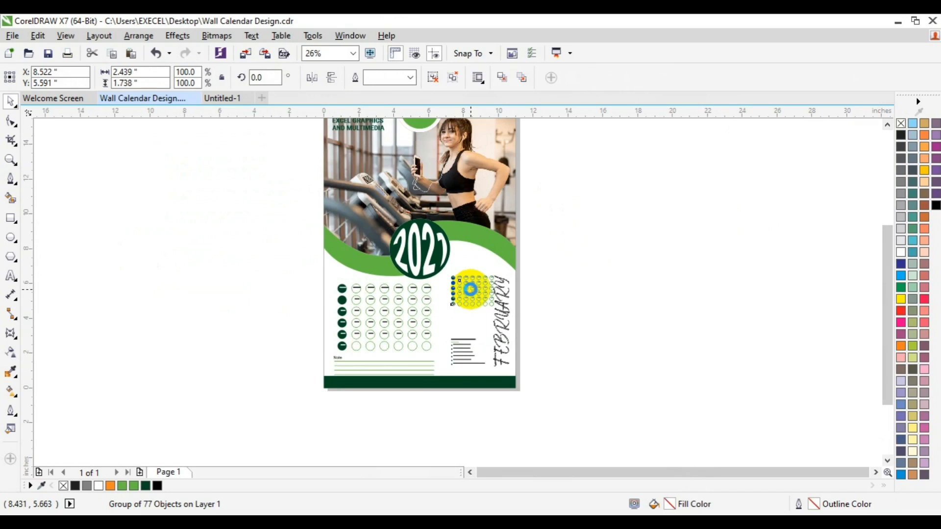
drag(471, 290, 471, 290)
key(Left)
key(Left)
key(Left)
key(Left)
key(Left)
key(Left)
key(Left)
key(Left)
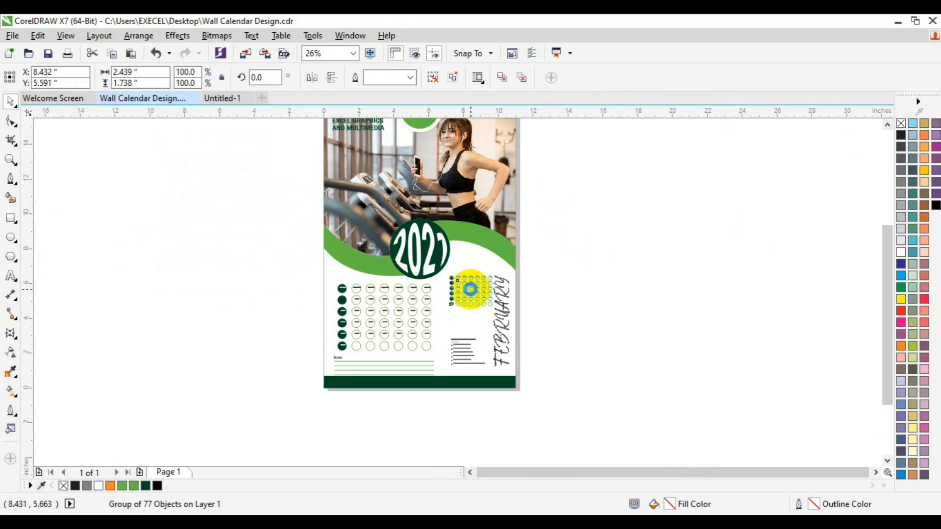
key(Left)
key(Left)
key(Left)
key(Left)
key(Left)
key(Left)
key(Left)
key(Left)
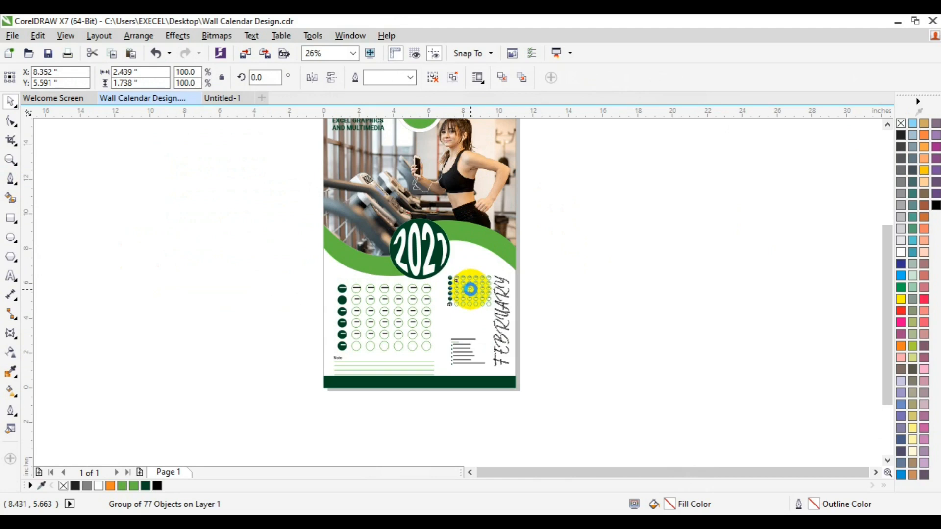
key(Left)
key(Left)
key(Left)
key(Left)
key(Left)
key(Left)
key(Left)
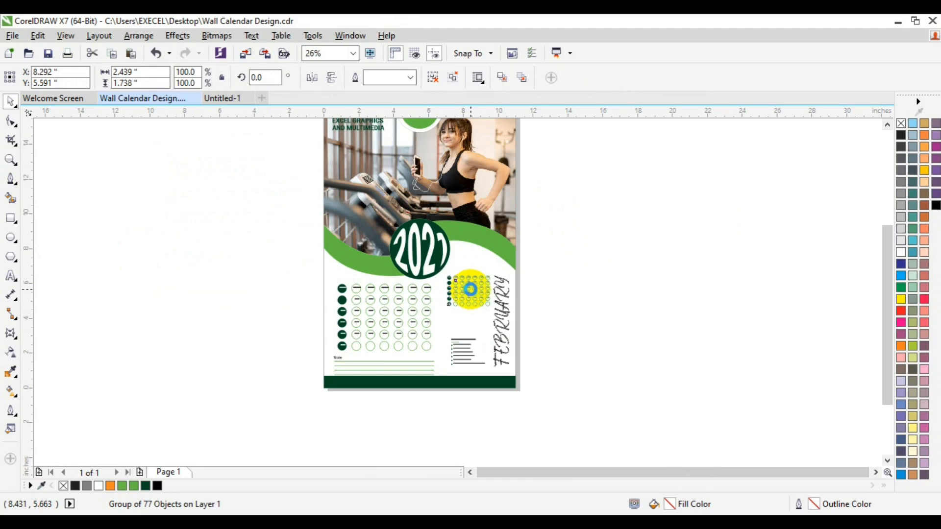
key(Left)
Shift the dot grid and services list lines left together beside FEBRUARY
drag(470, 290, 469, 351)
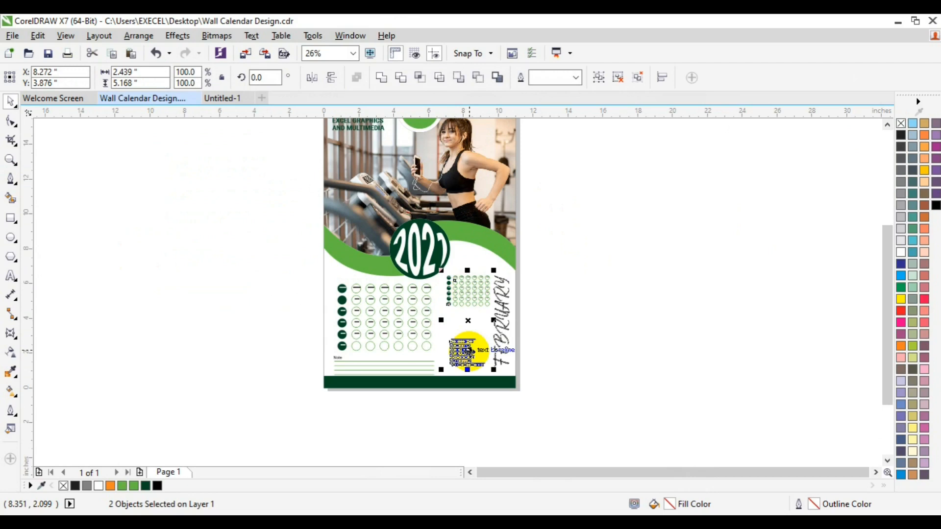
key(Right)
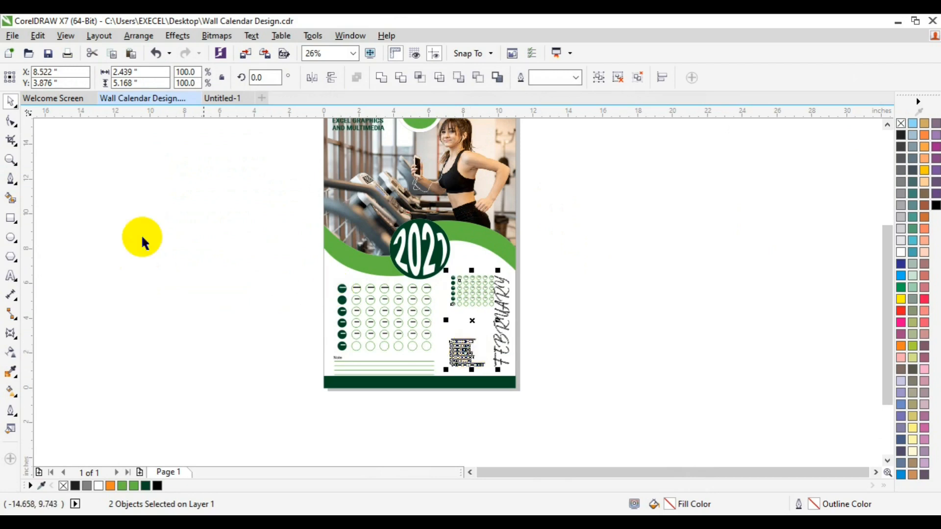
drag(472, 320, 466, 320)
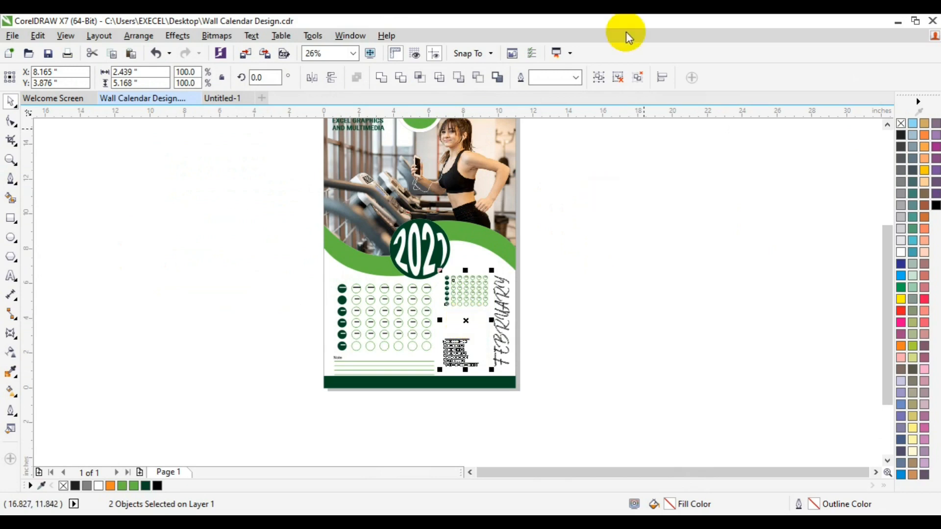
click(592, 305)
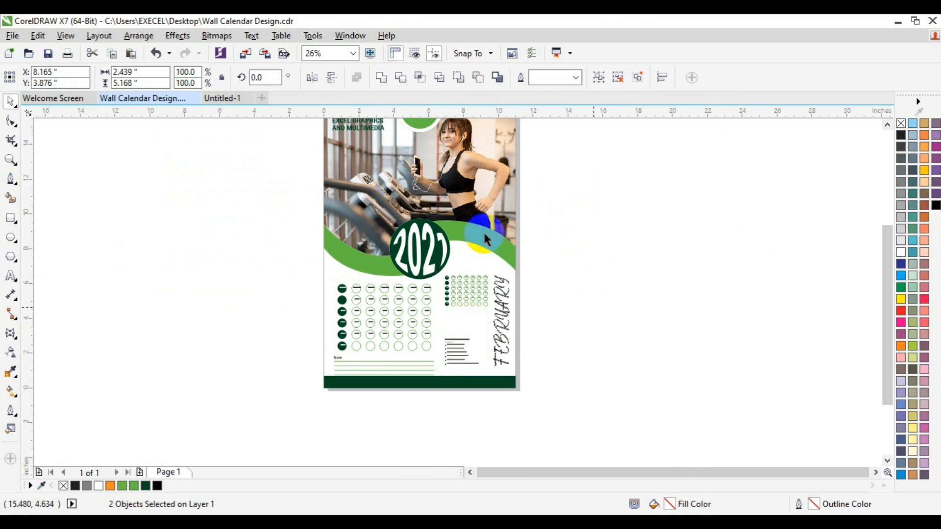
Nudge the main date grid and note lines slightly left
click(468, 297)
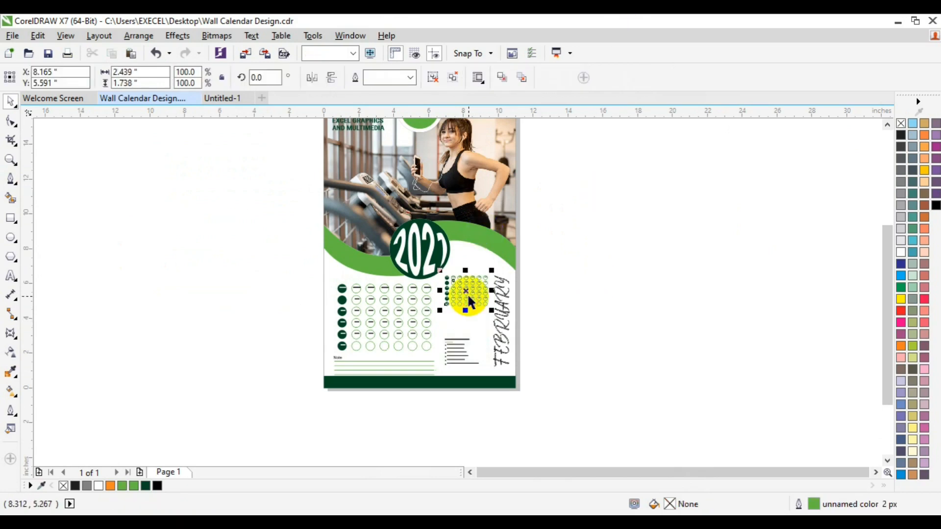
shift+click(505, 317)
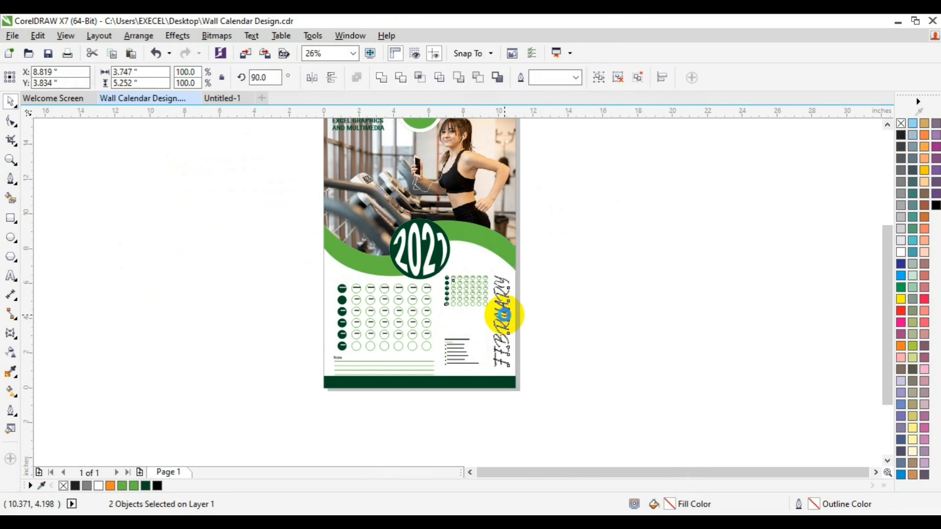
click(315, 293)
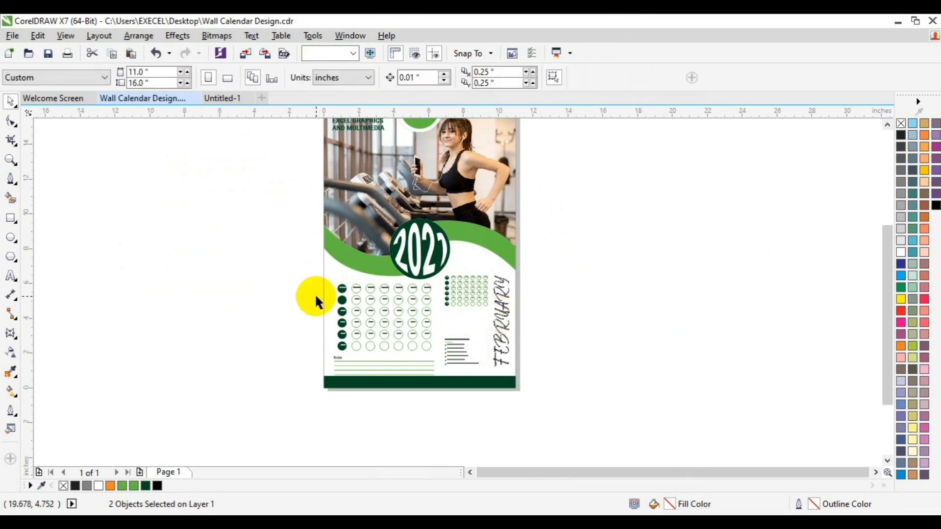
drag(308, 269, 440, 374)
drag(397, 330, 391, 328)
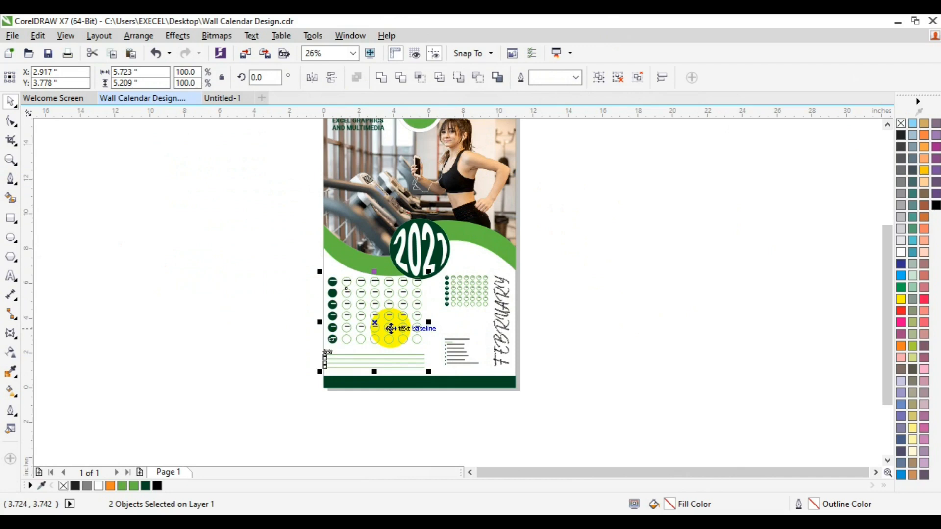
key(ctrl+z)
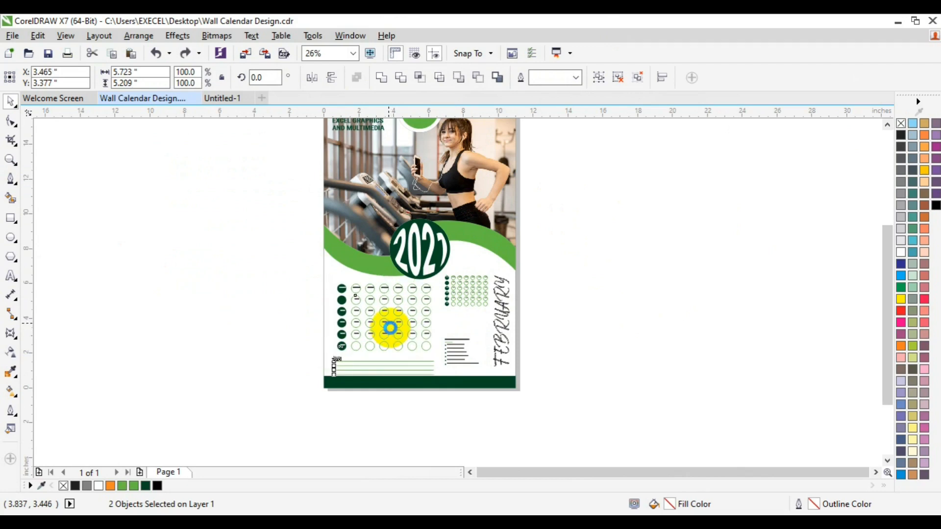
key(Left)
key(Left)
key(Left)
key(Left)
key(Left)
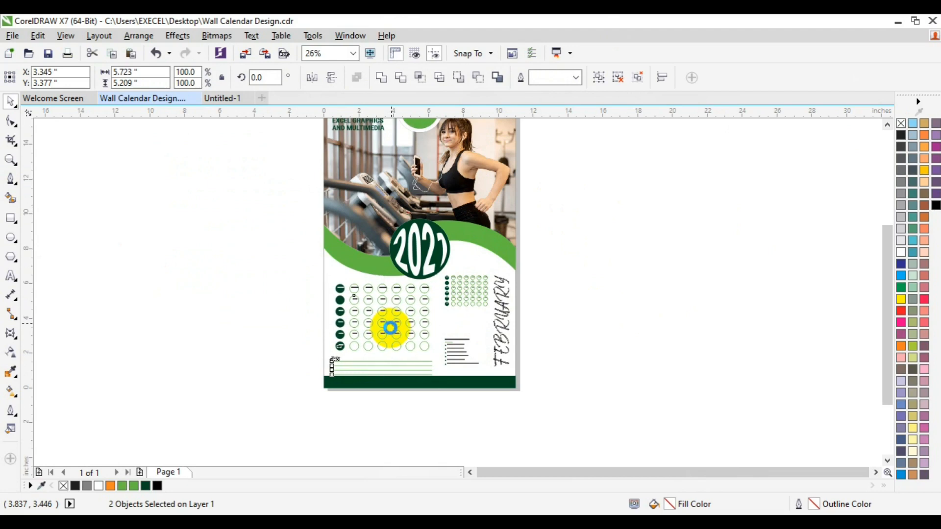
key(Left)
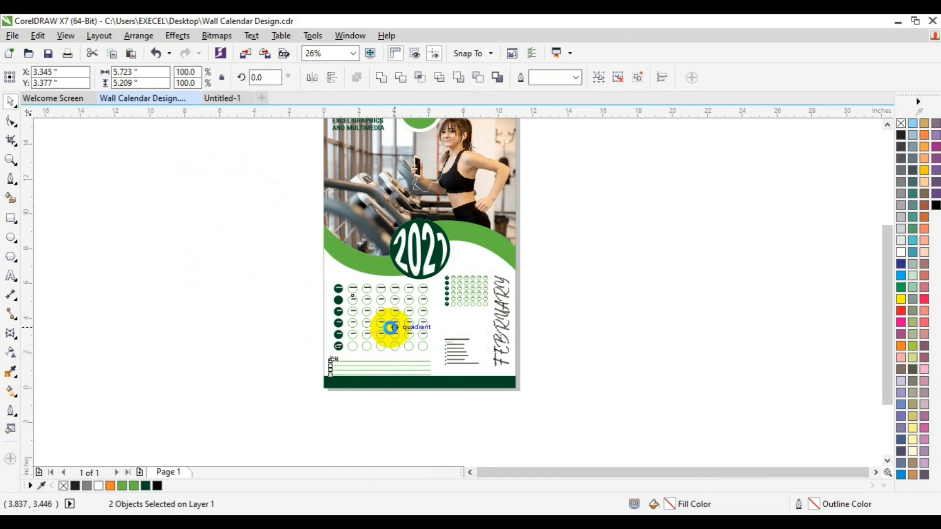
key(Left)
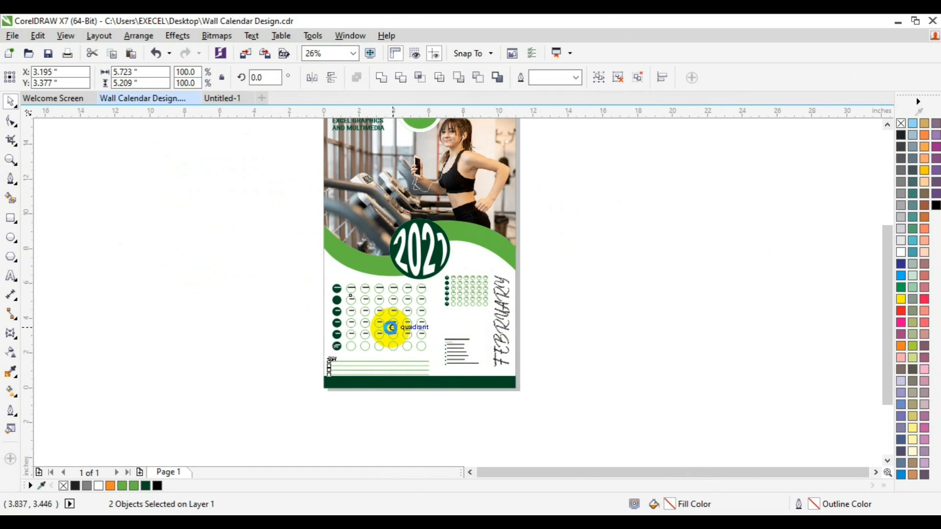
key(Left)
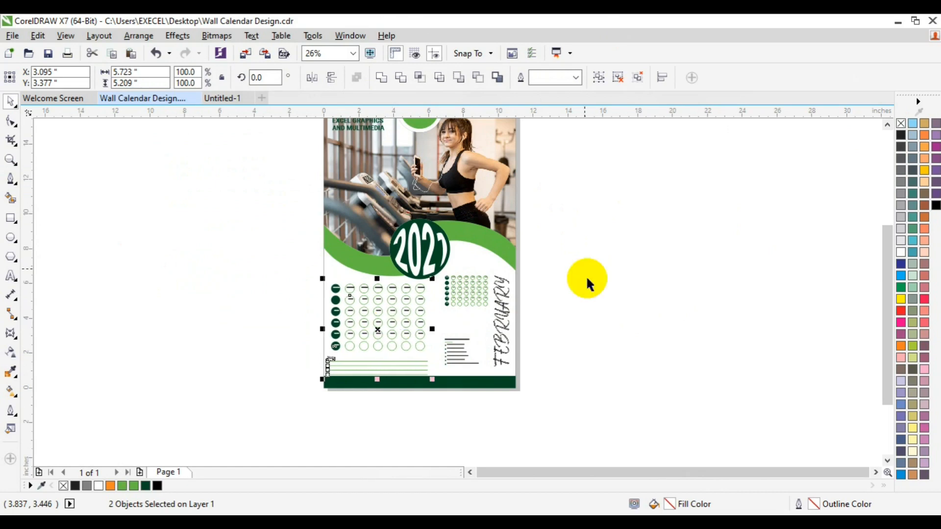
click(616, 279)
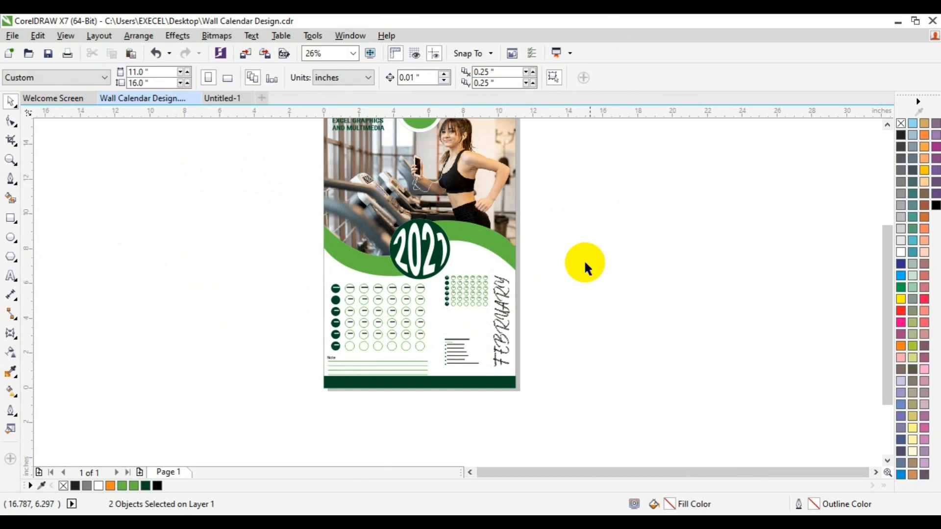
Group the five objects on the lower half of the page
drag(582, 257, 297, 379)
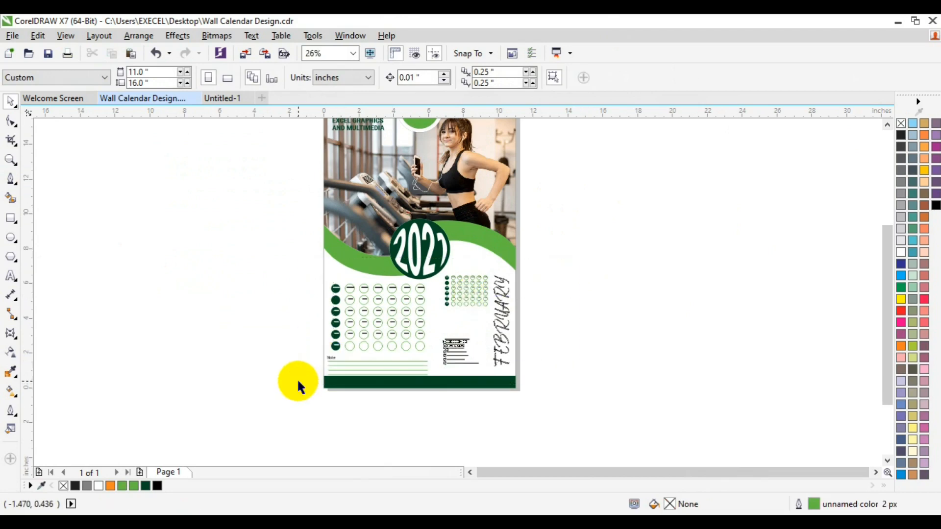
click(601, 79)
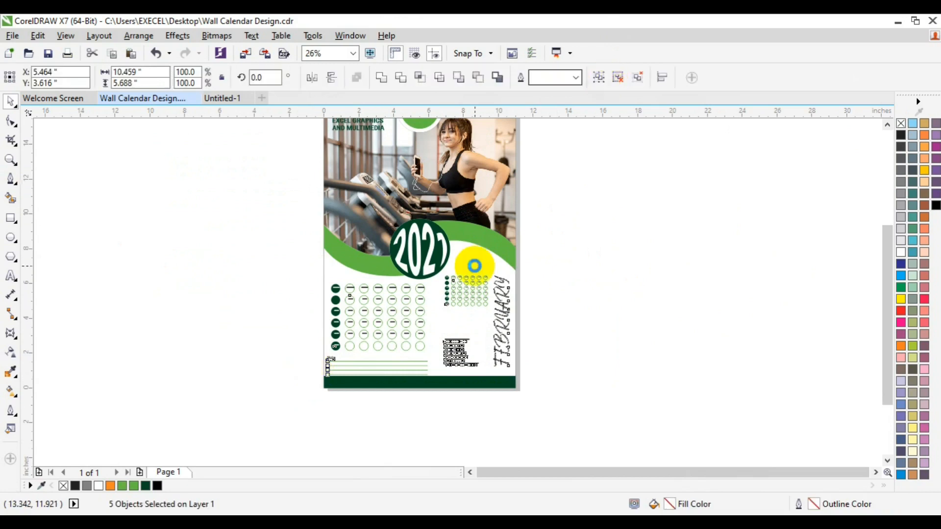
key(ctrl+g)
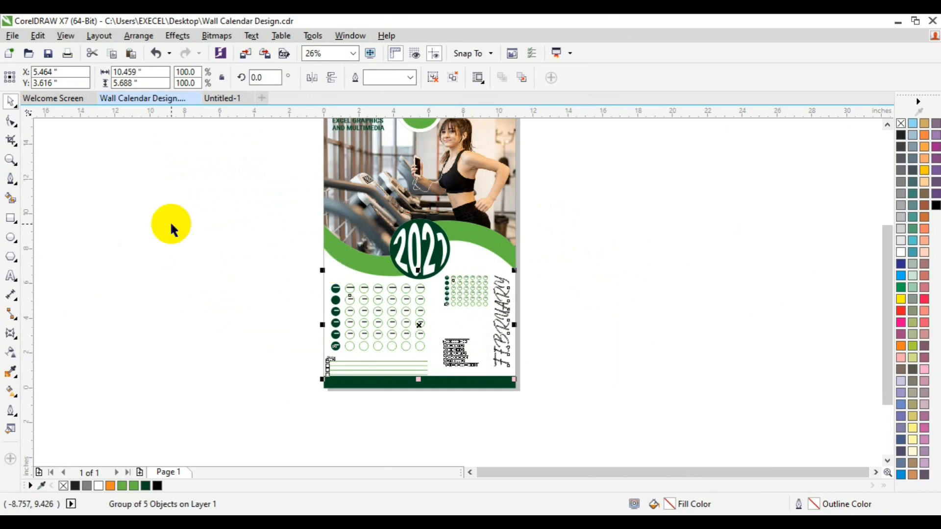
Create a rectangle the size of the page behind the layout
click(10, 220)
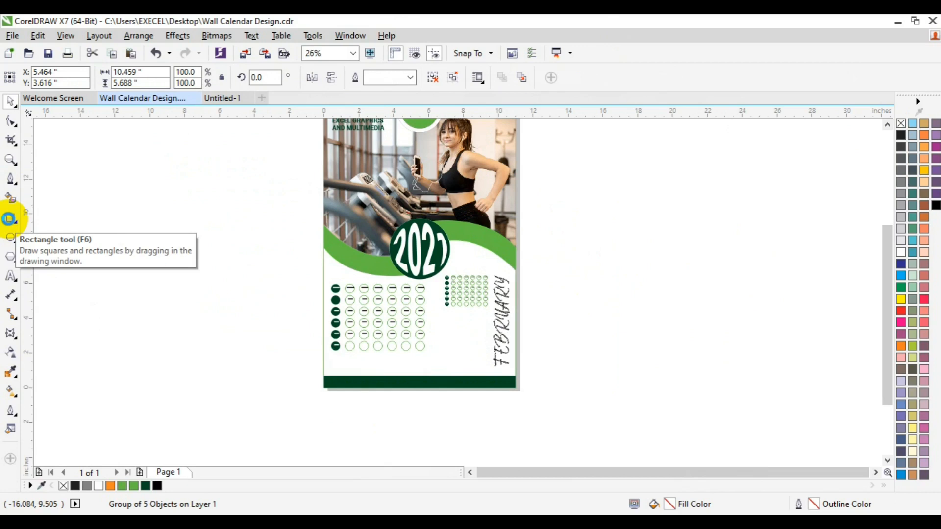
double_click(9, 219)
click(10, 101)
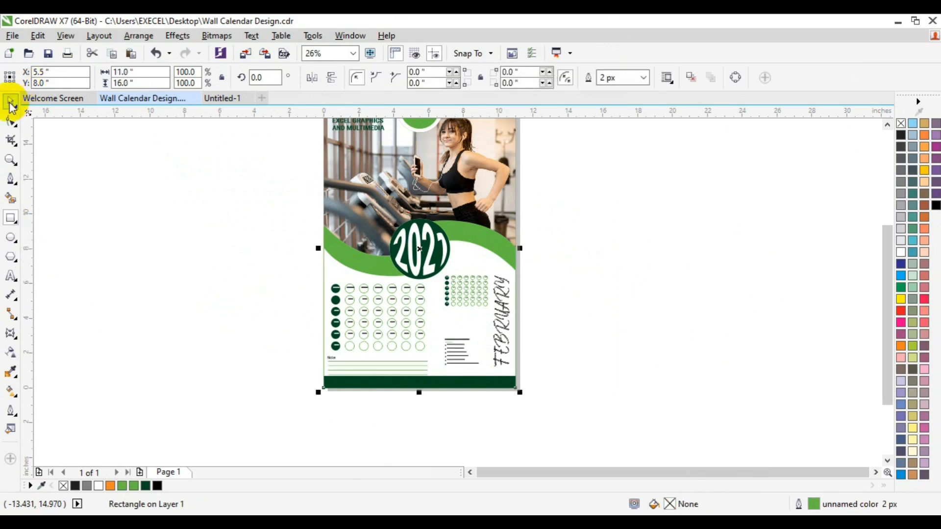
click(409, 312)
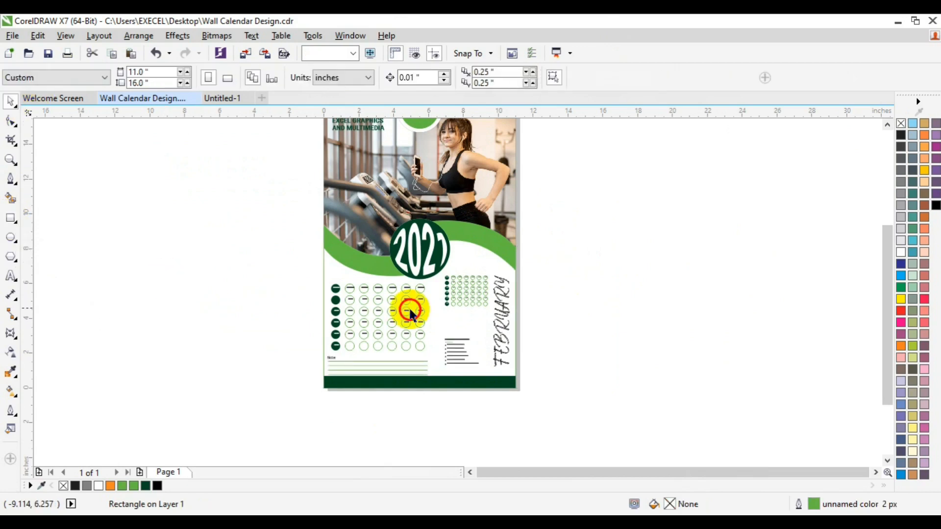
click(396, 323)
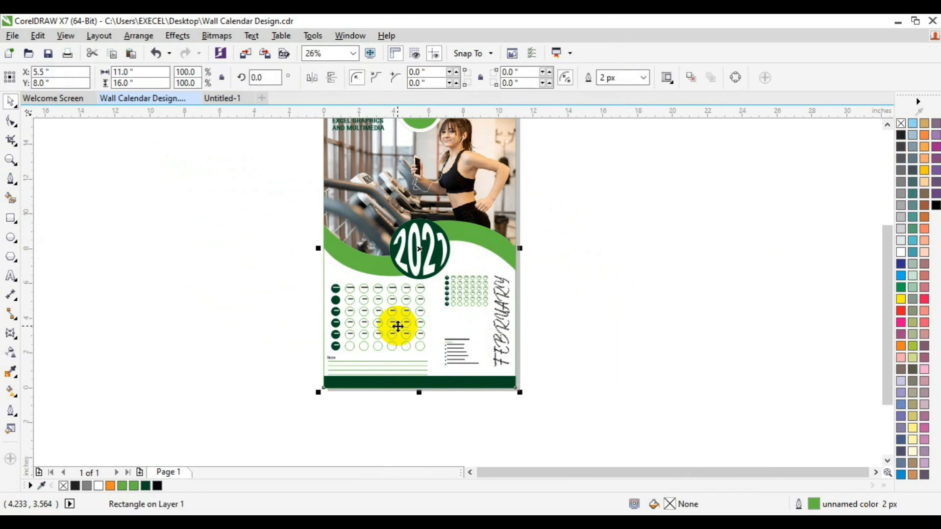
click(211, 356)
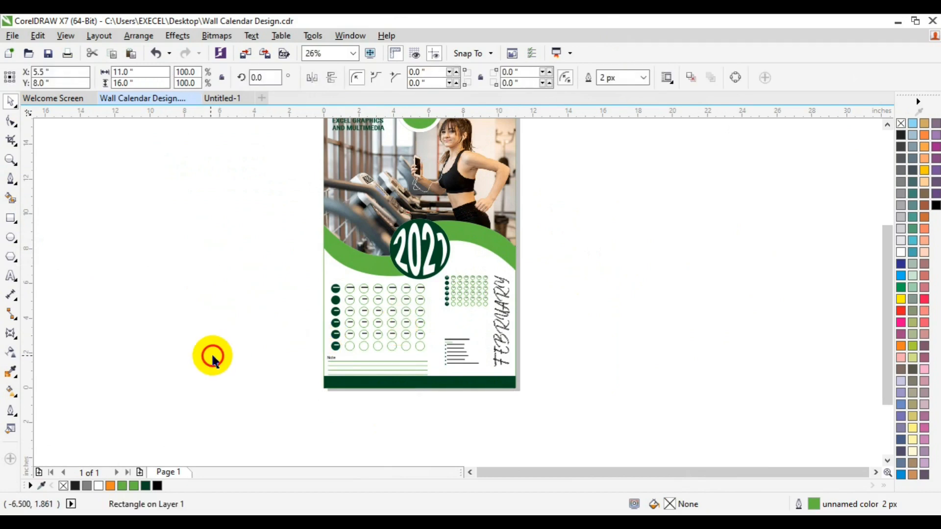
Fill the page-sized background rectangle with a palette colour swatch
click(353, 328)
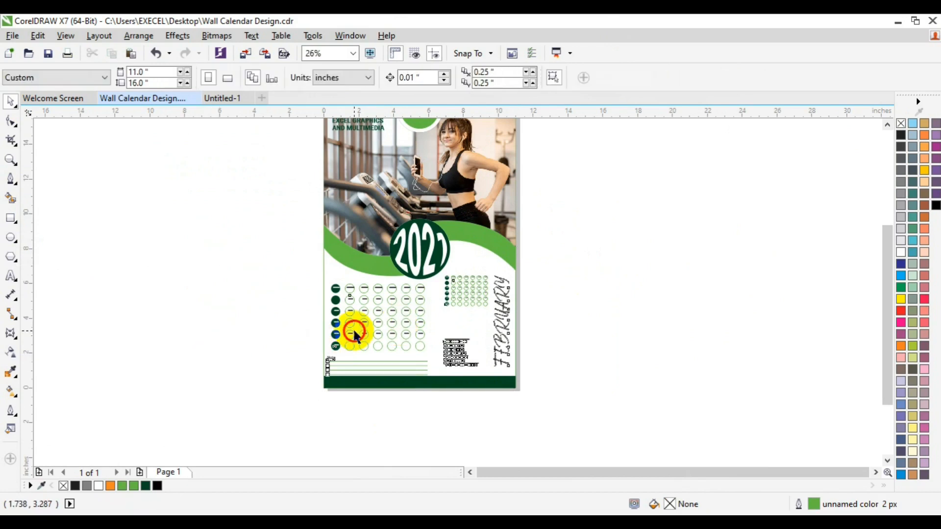
click(323, 265)
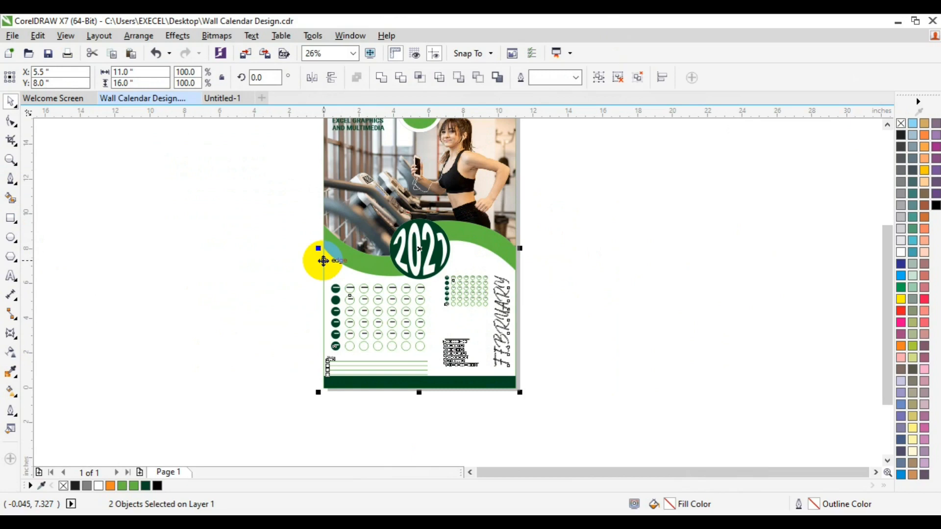
click(323, 260)
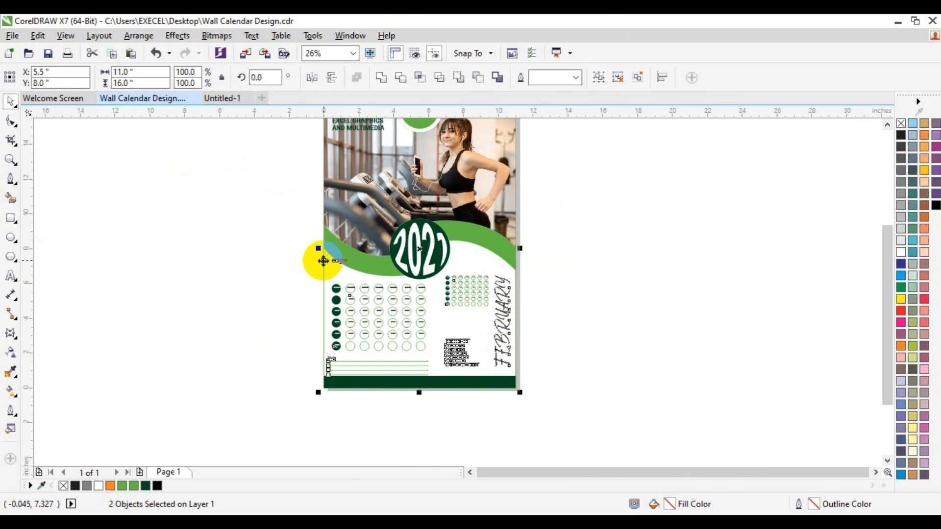
click(320, 278)
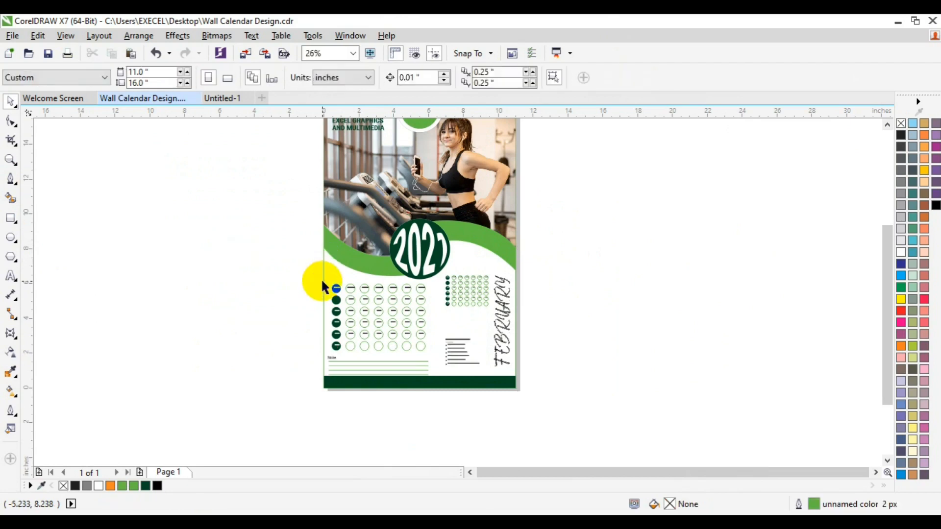
click(322, 282)
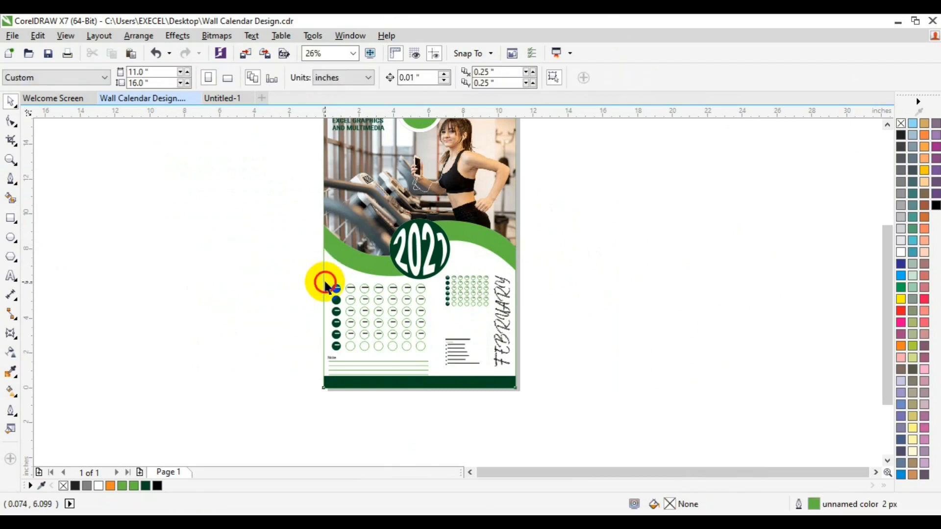
click(899, 136)
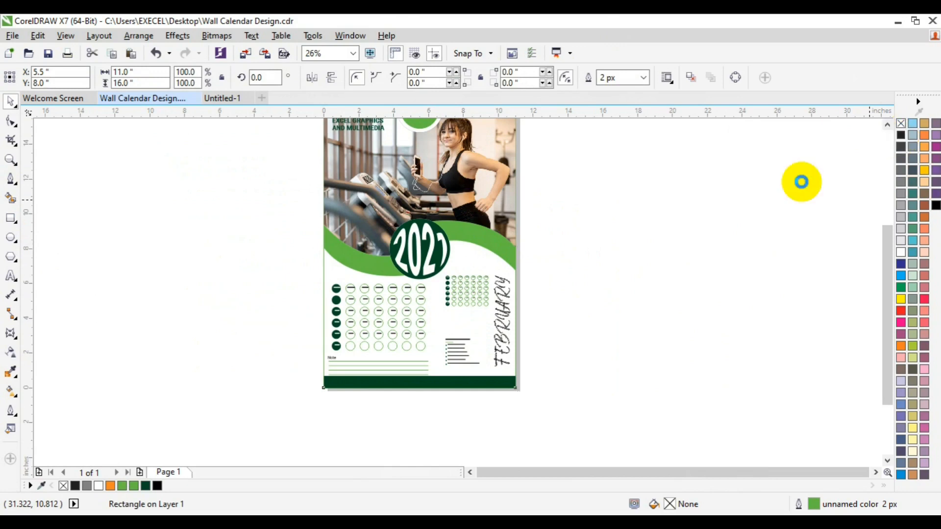
click(802, 182)
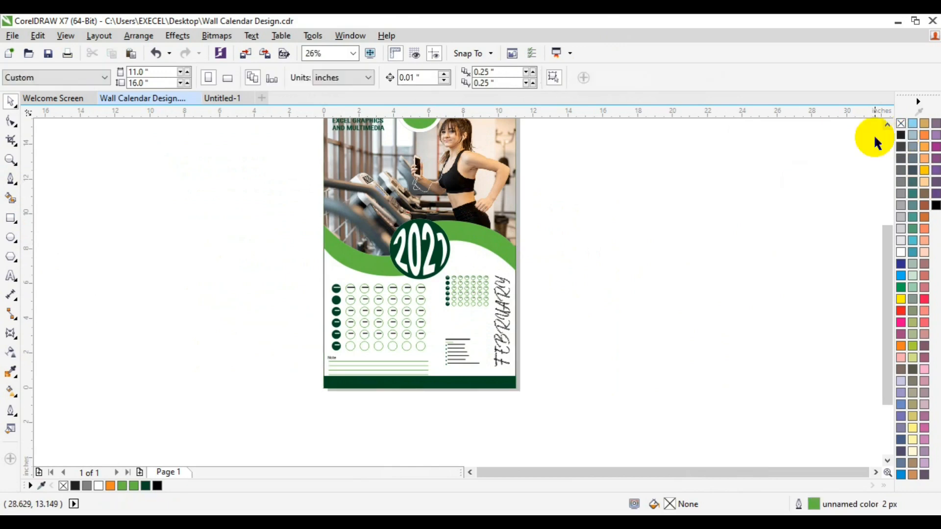
click(887, 125)
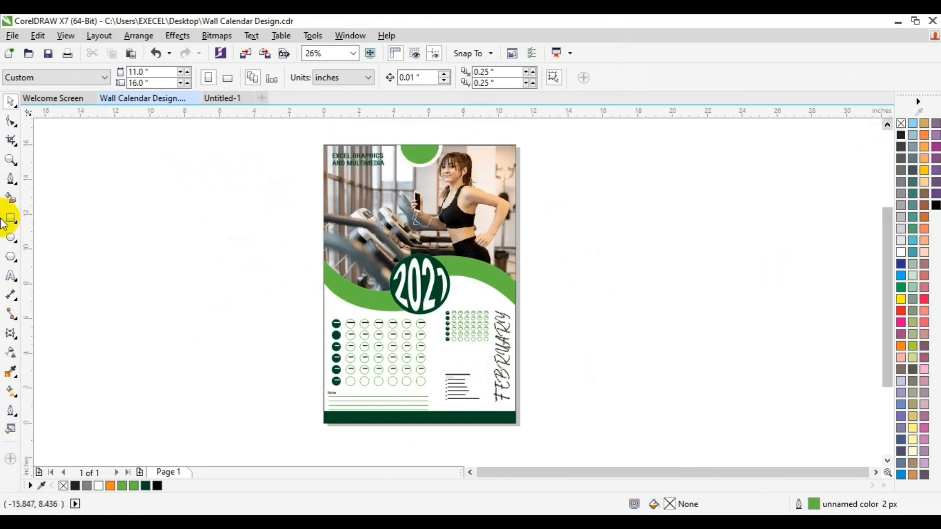
Zoom into the footer and type the contact e-mail address as a new text line
click(10, 160)
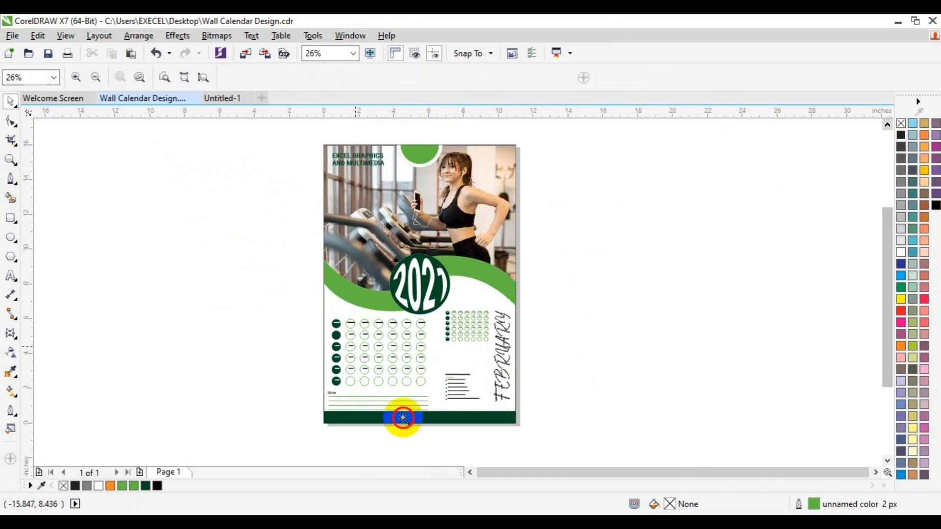
click(403, 417)
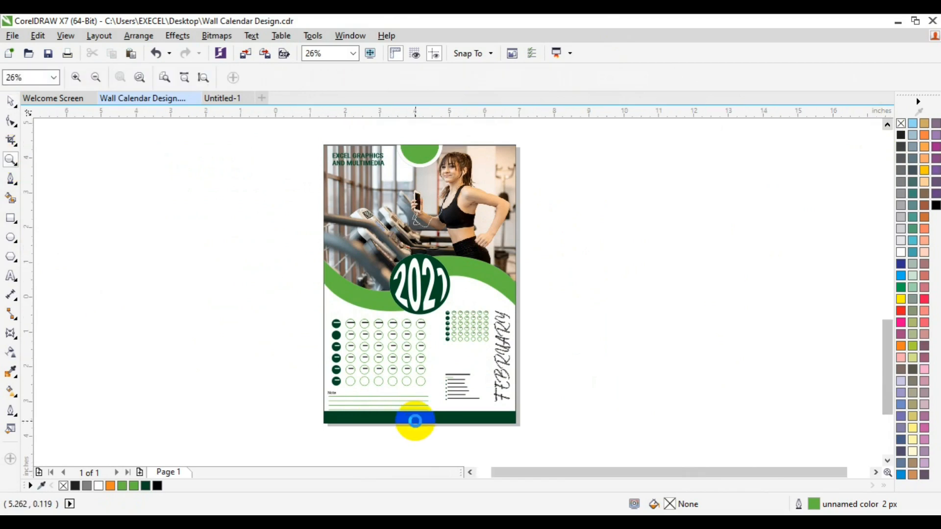
key(space)
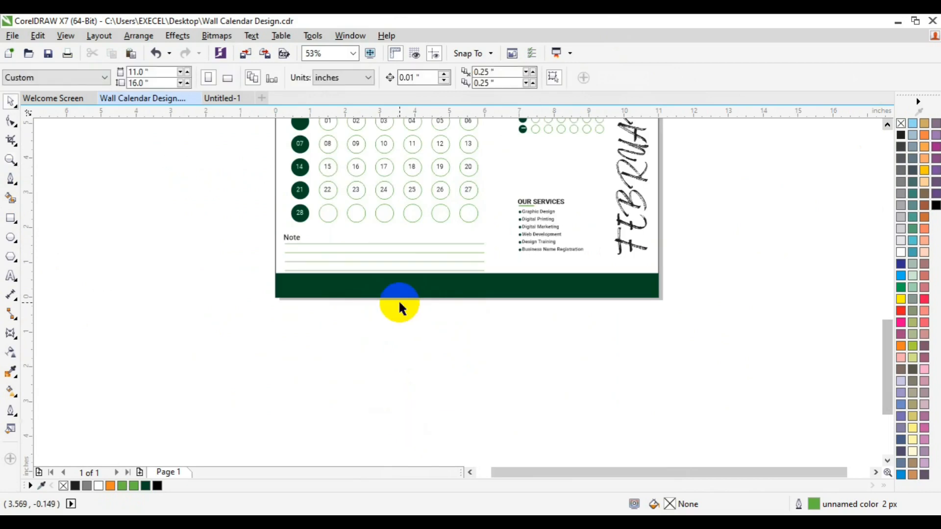
click(11, 276)
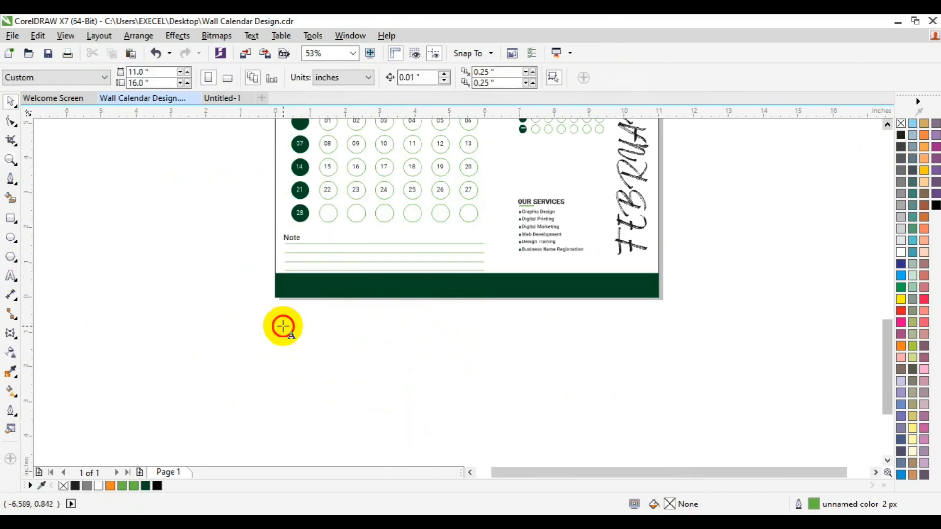
click(304, 357)
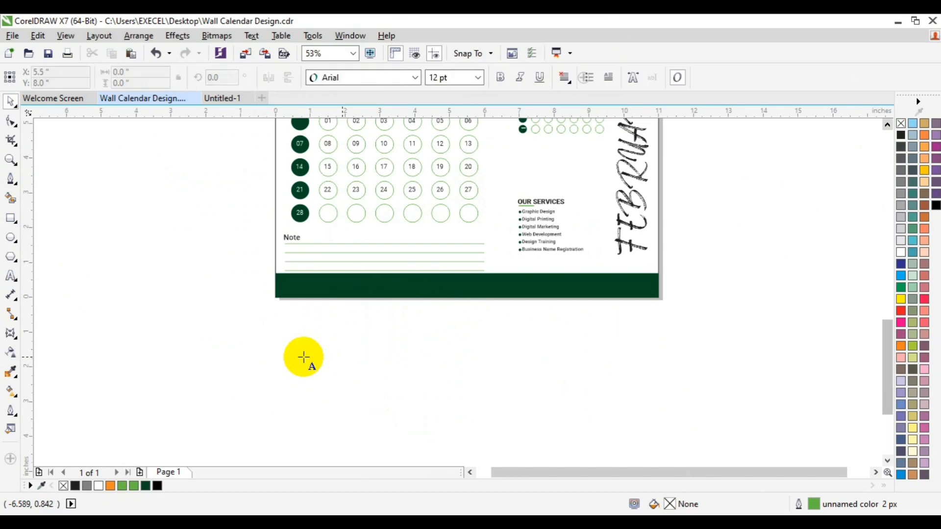
click(304, 357)
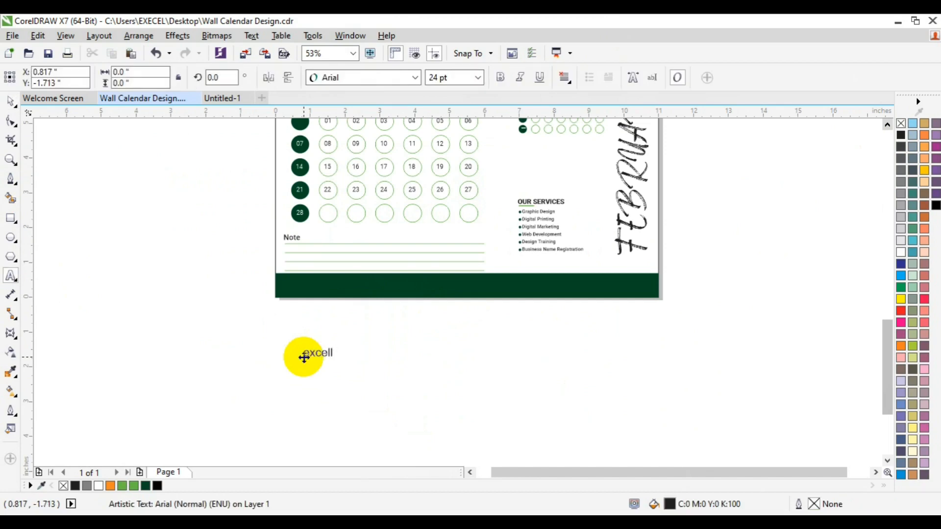
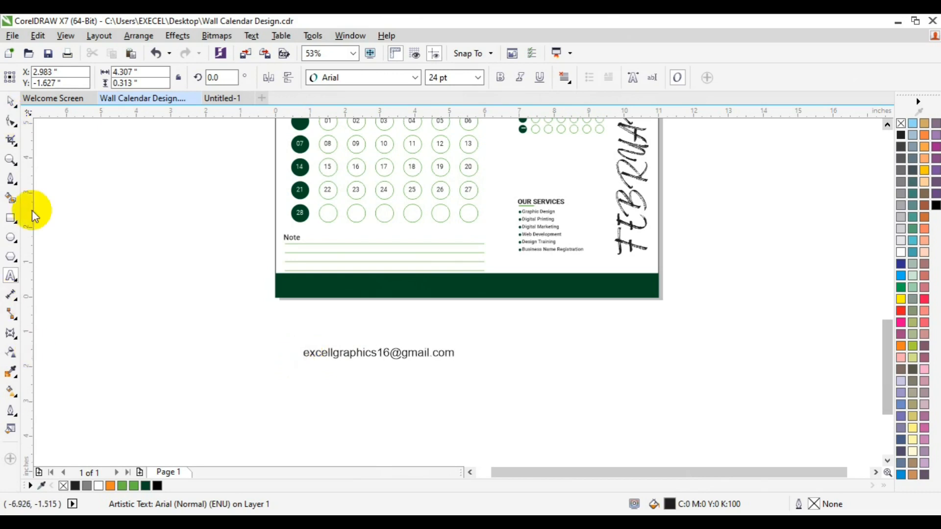
Set the e-mail text's font to Roboto Medium
key(ctrl+a)
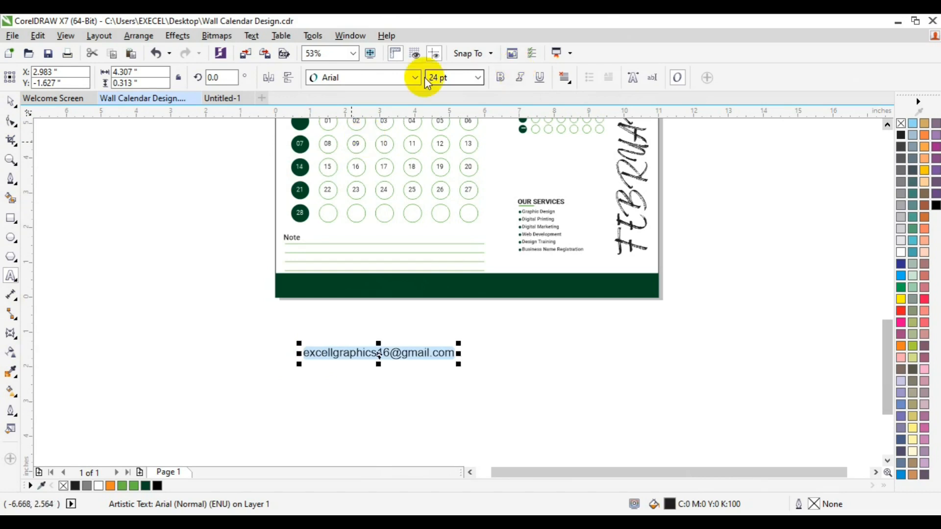
click(416, 78)
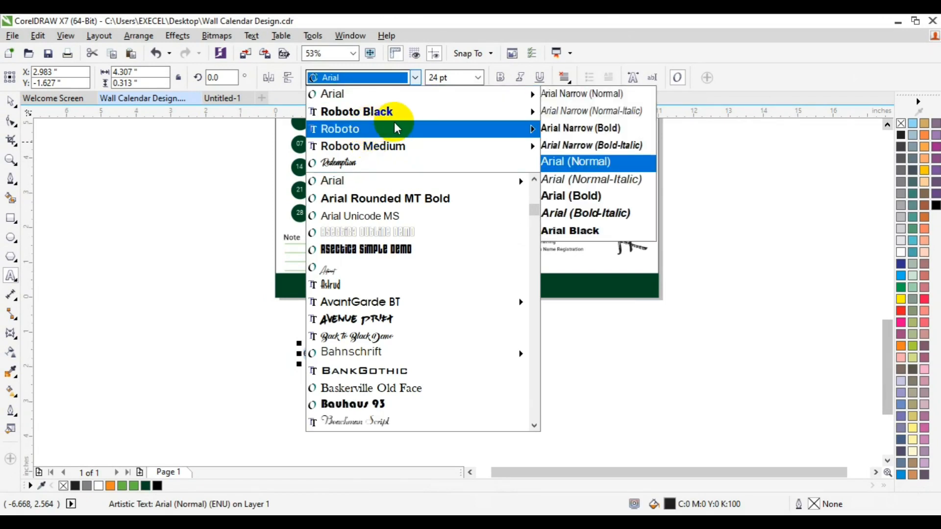
mouse_move(395, 126)
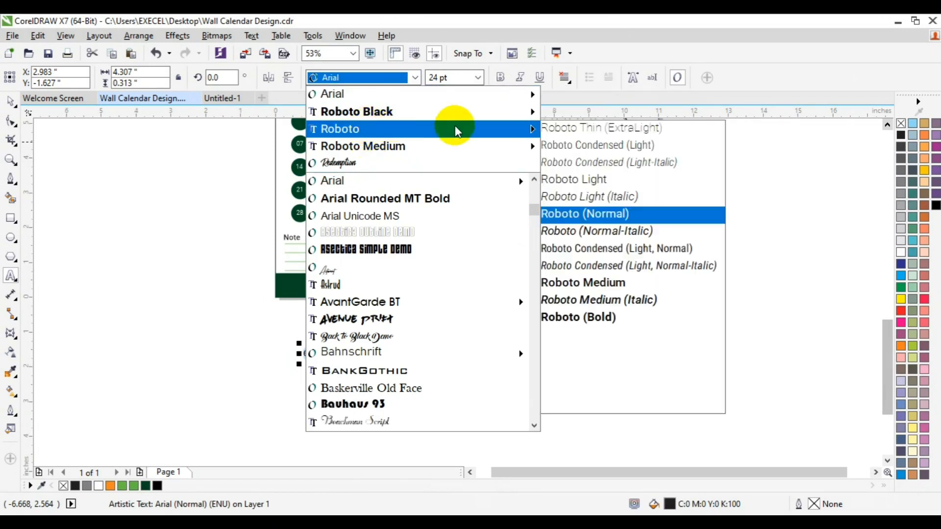
click(593, 286)
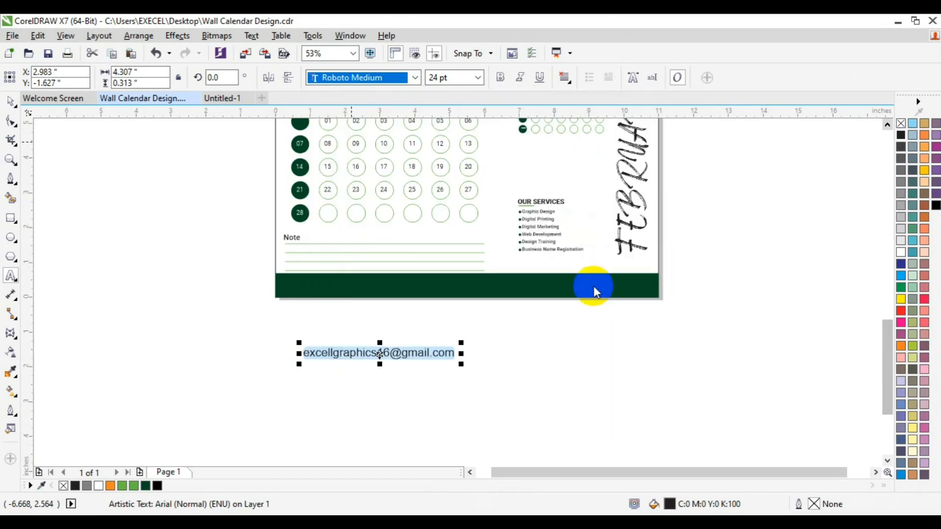
Move the e-mail text onto the dark green footer bar, centred
click(12, 100)
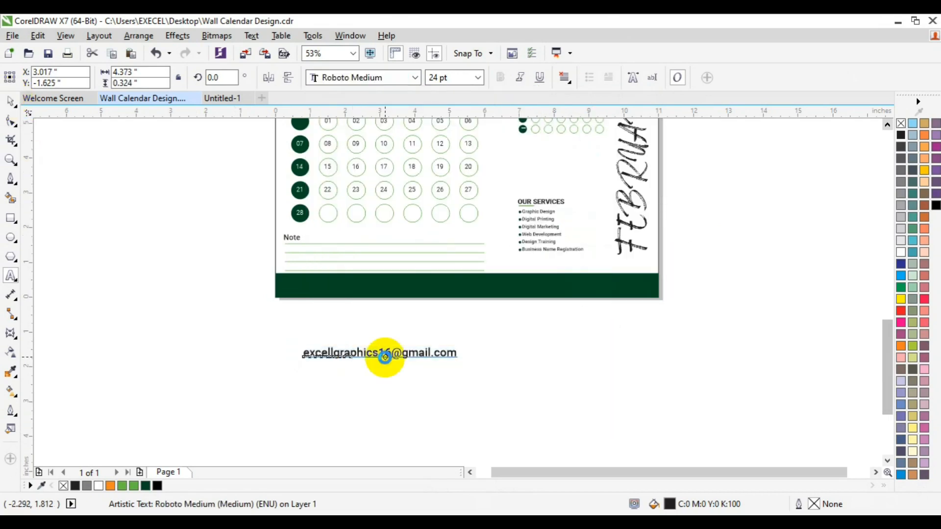
click(384, 357)
drag(386, 358, 462, 288)
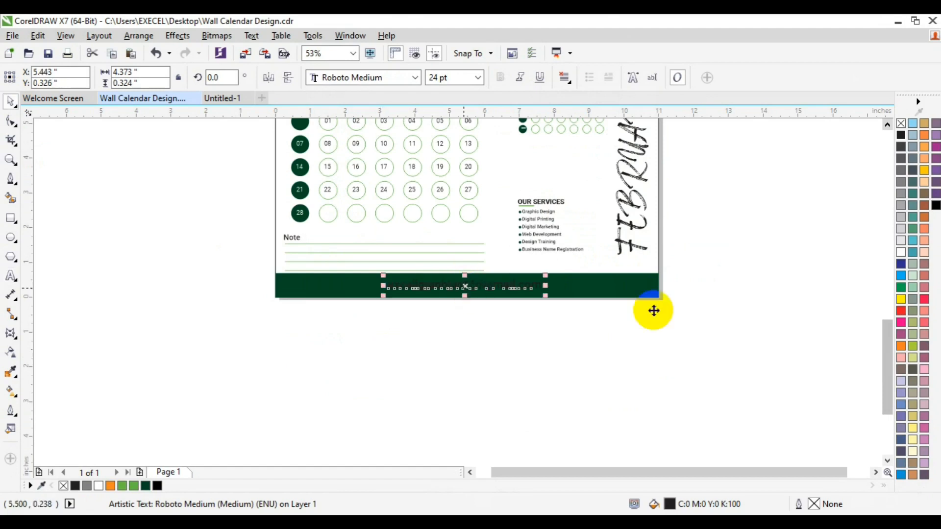
shift+click(628, 296)
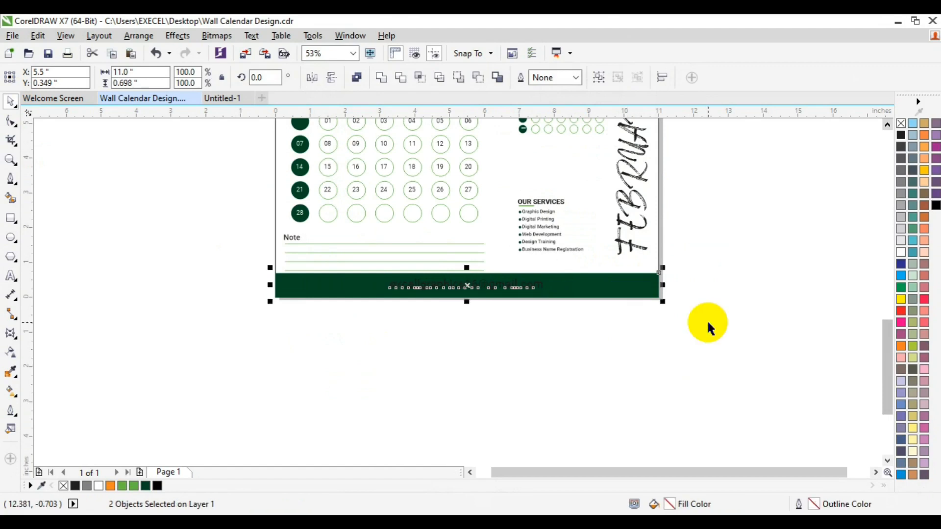
click(706, 320)
Colour the e-mail text white and zoom out to show the whole calendar
click(458, 283)
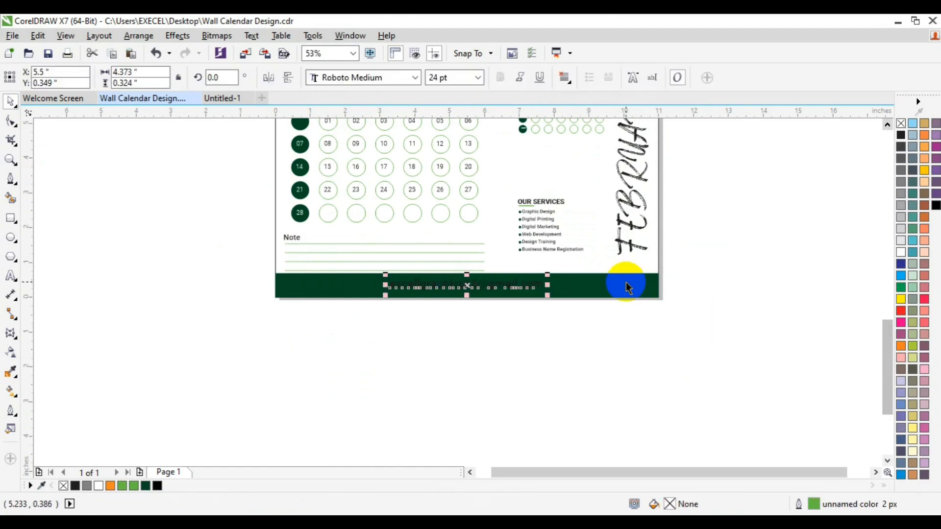
click(900, 252)
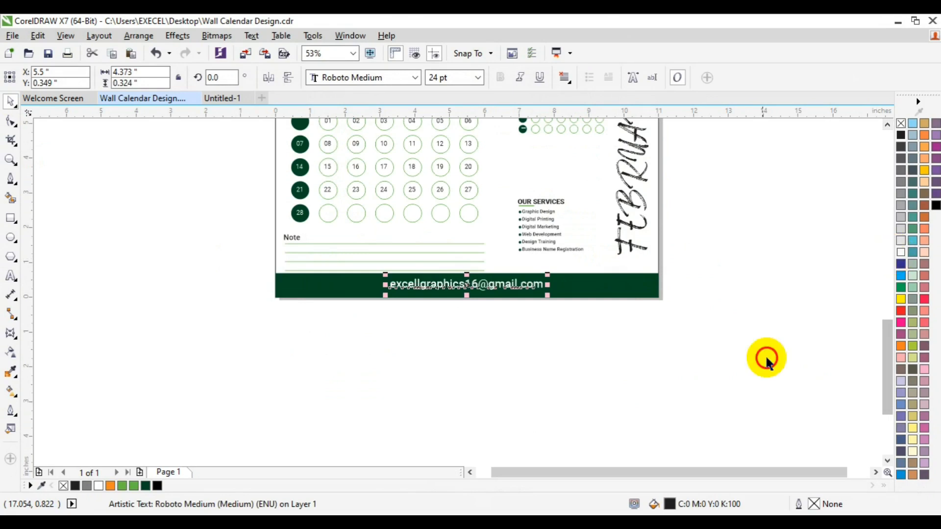
click(809, 355)
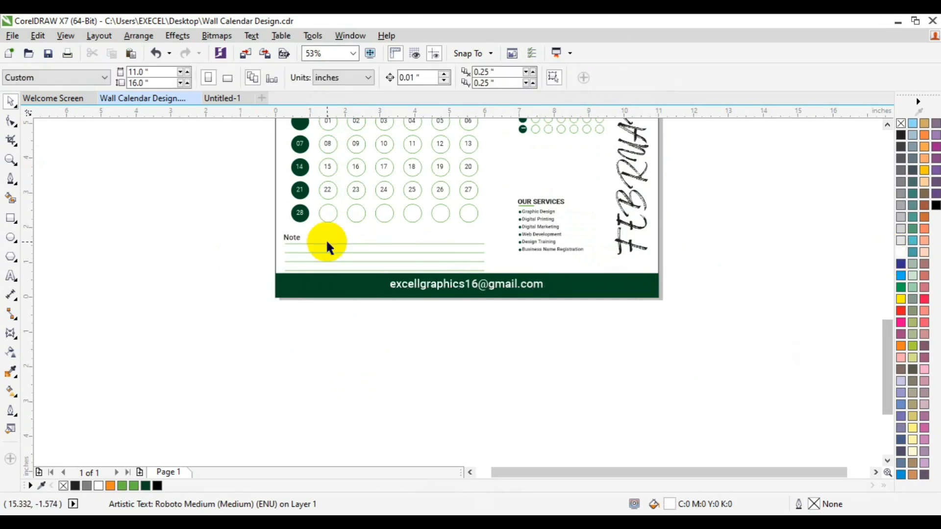
click(10, 159)
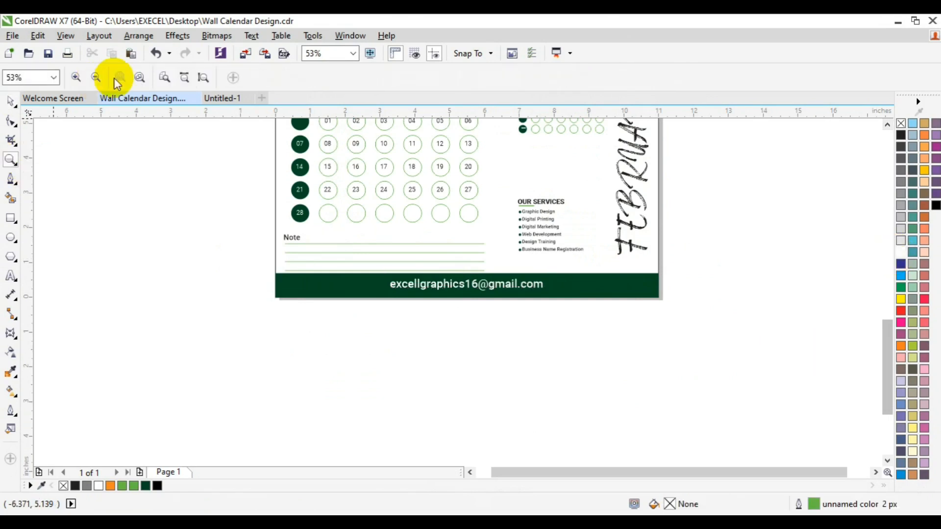
click(97, 77)
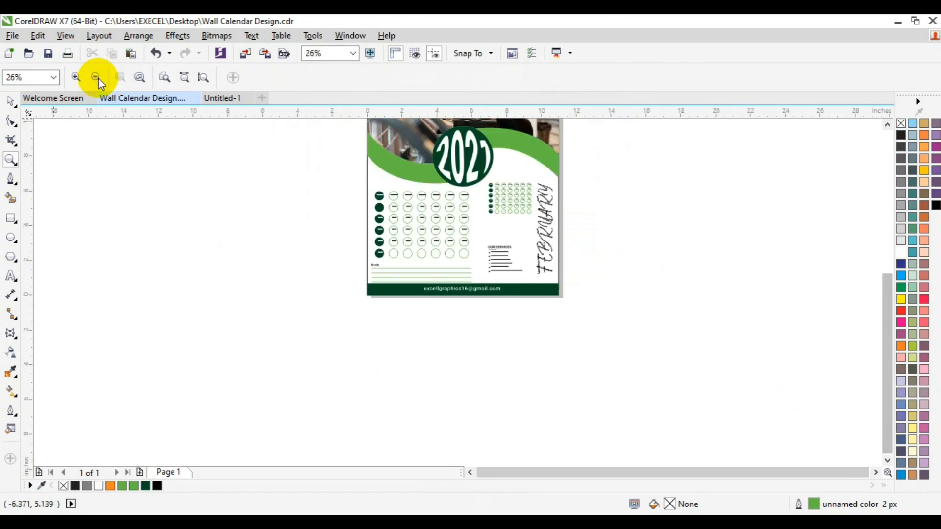
key(space)
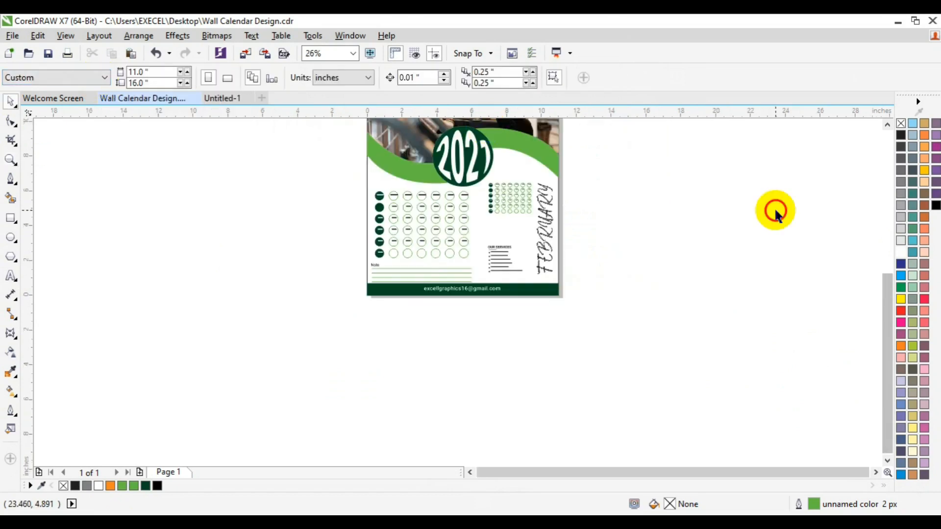
click(892, 126)
click(892, 125)
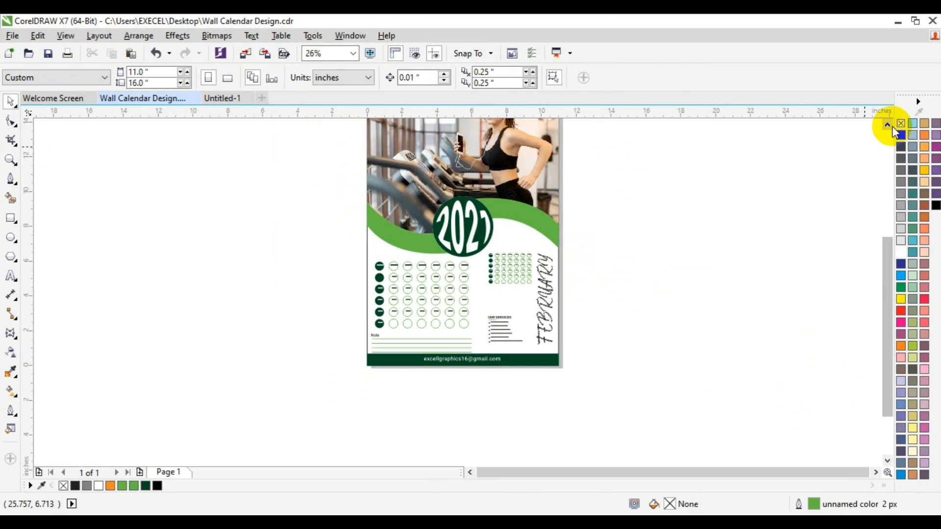
click(891, 126)
click(892, 126)
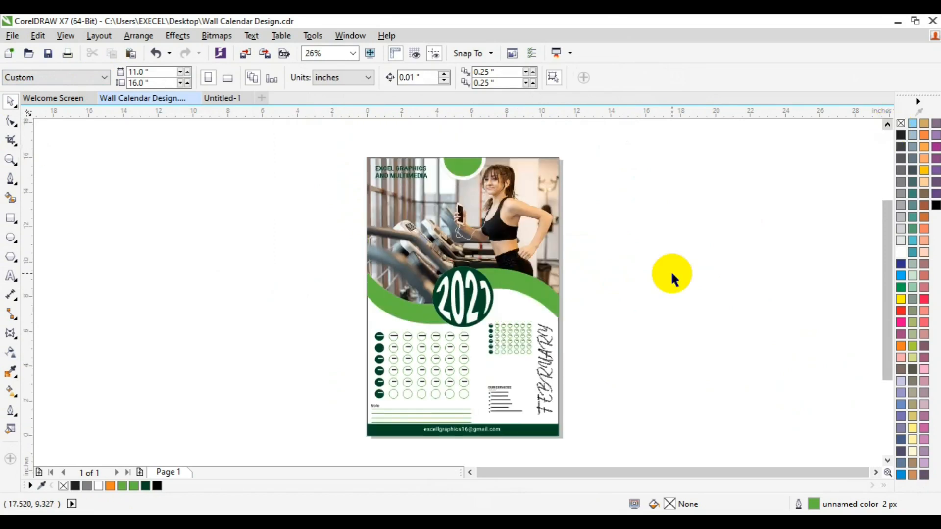